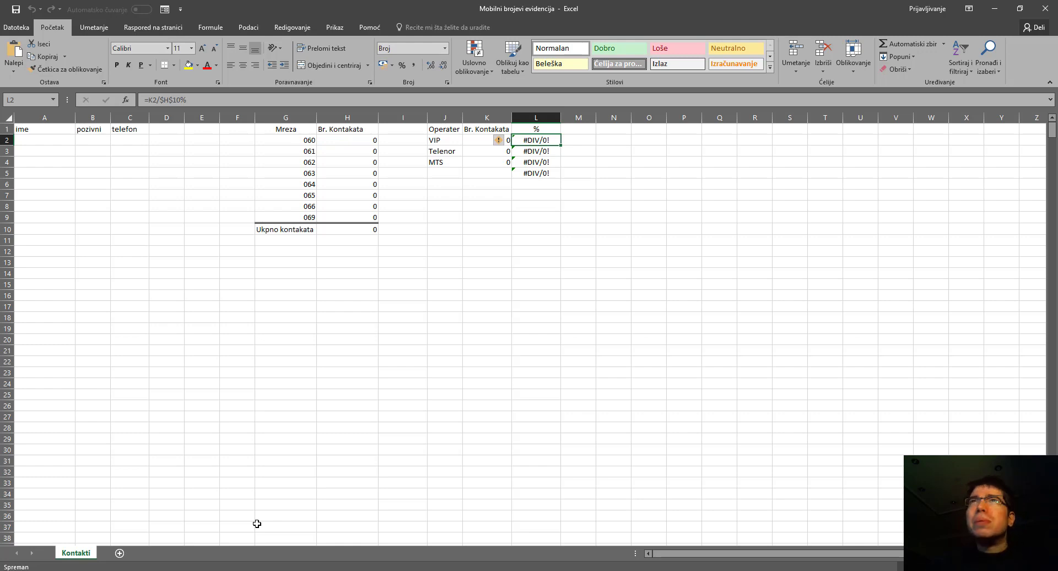
key("Left")
key("Left")
key("Left")
key("Left")
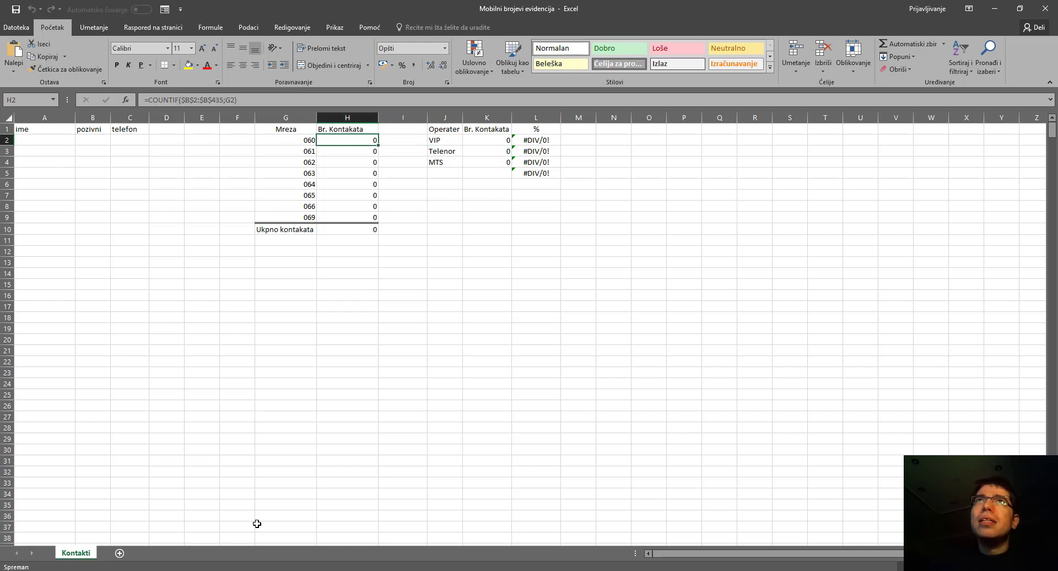
key("Left")
key("Left")
key("Left")
key("Left")
key("Left")
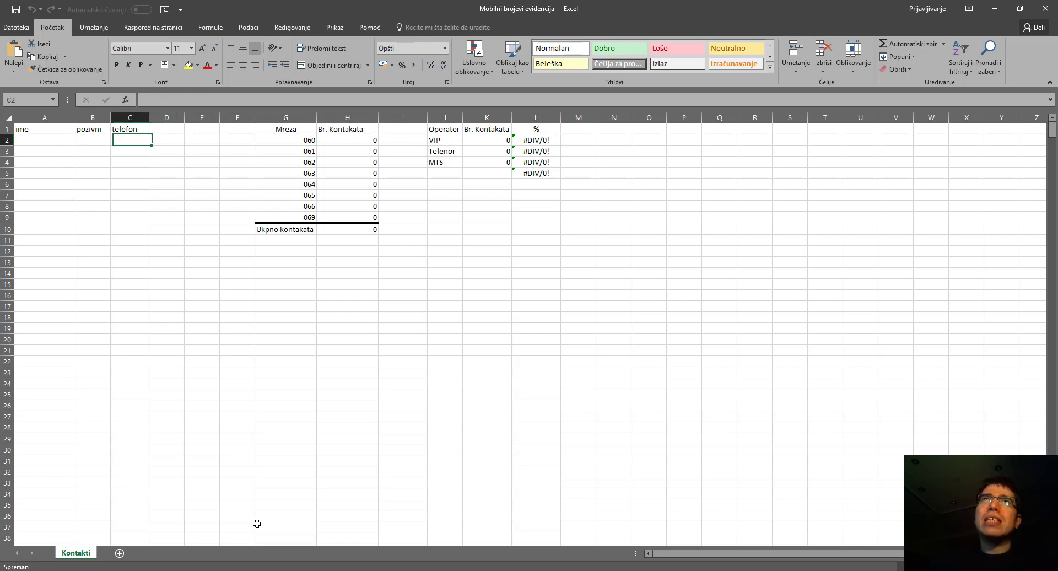
key("Left")
key("Left")
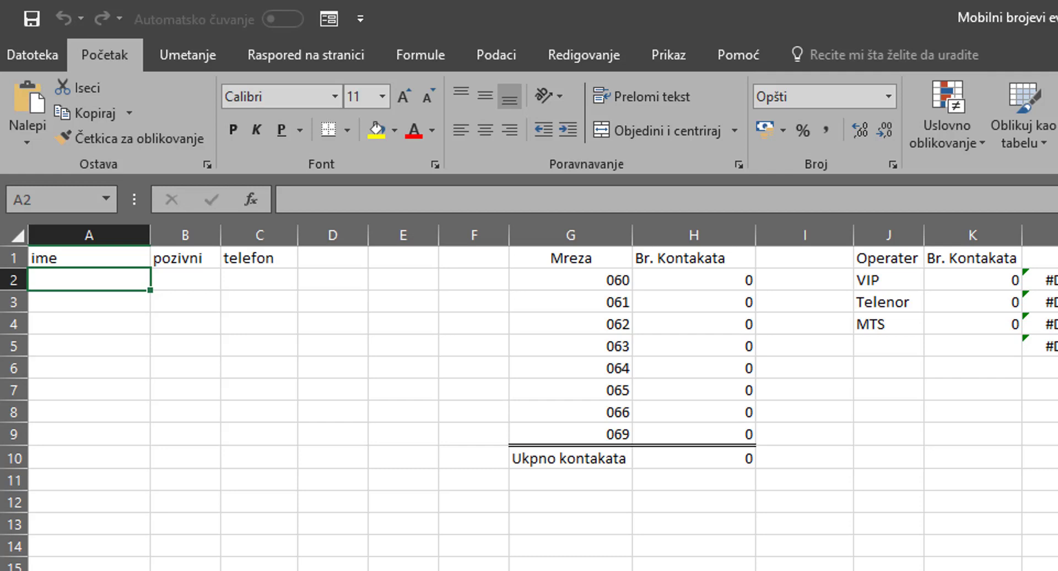
Compare the A2, B2 (Special) and C2 (General) formats, then move along row 2 to 060.
left_click(185, 280)
left_click(259, 280)
left_click(186, 280)
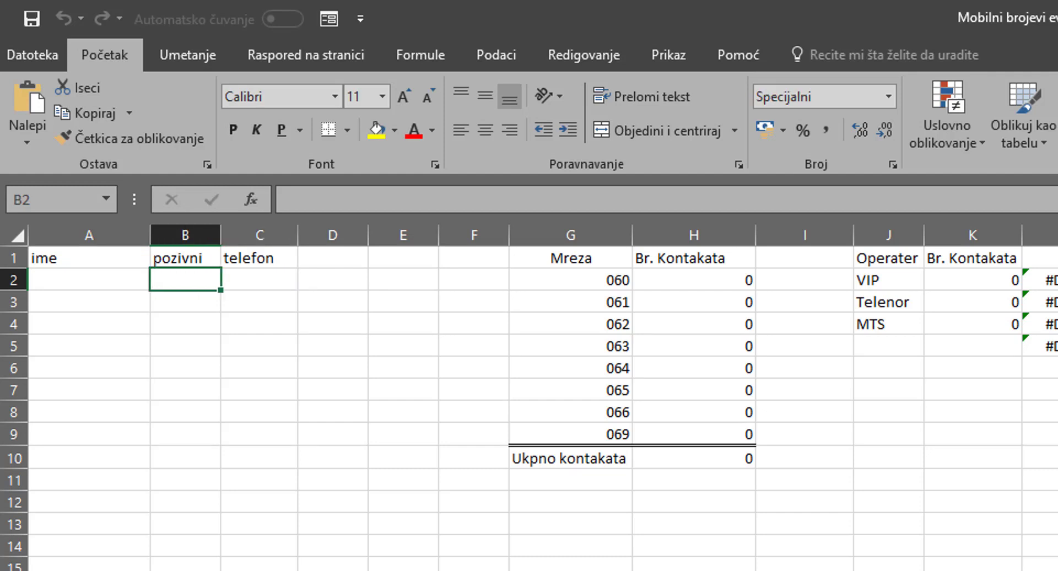
left_click(88, 280)
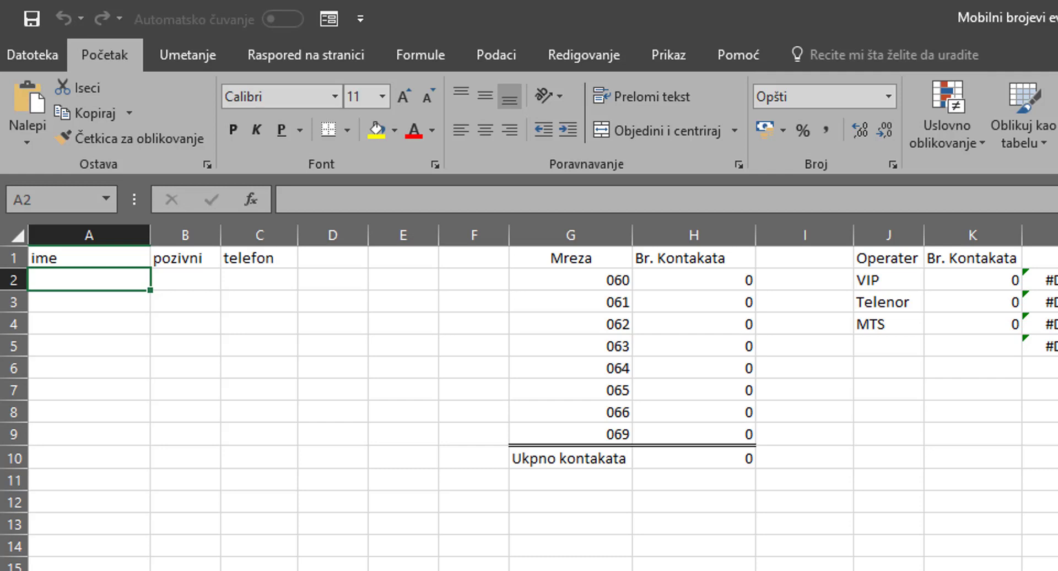
left_click(186, 280)
left_click(88, 280)
left_click(186, 280)
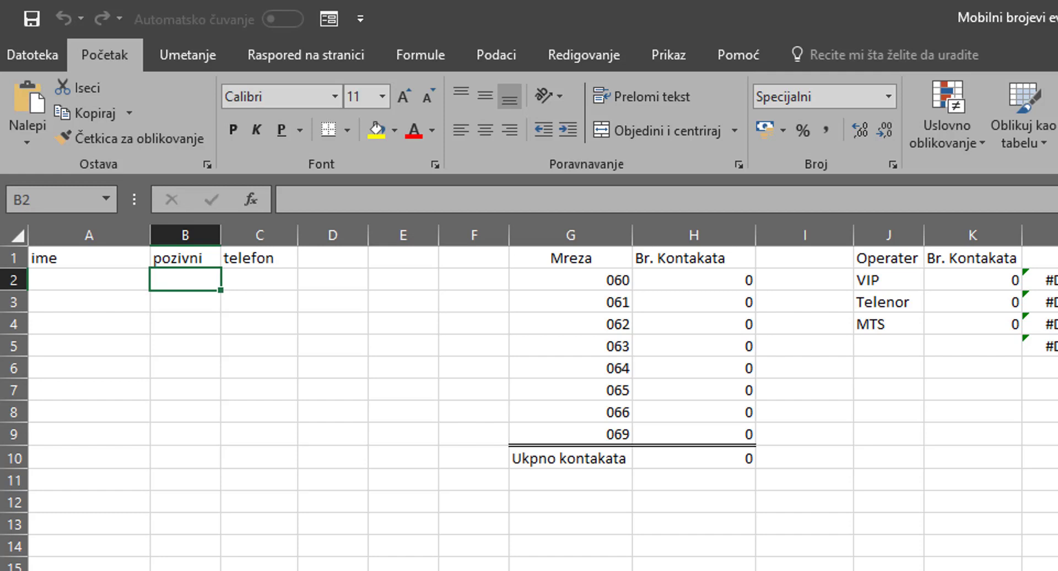
left_click(259, 280)
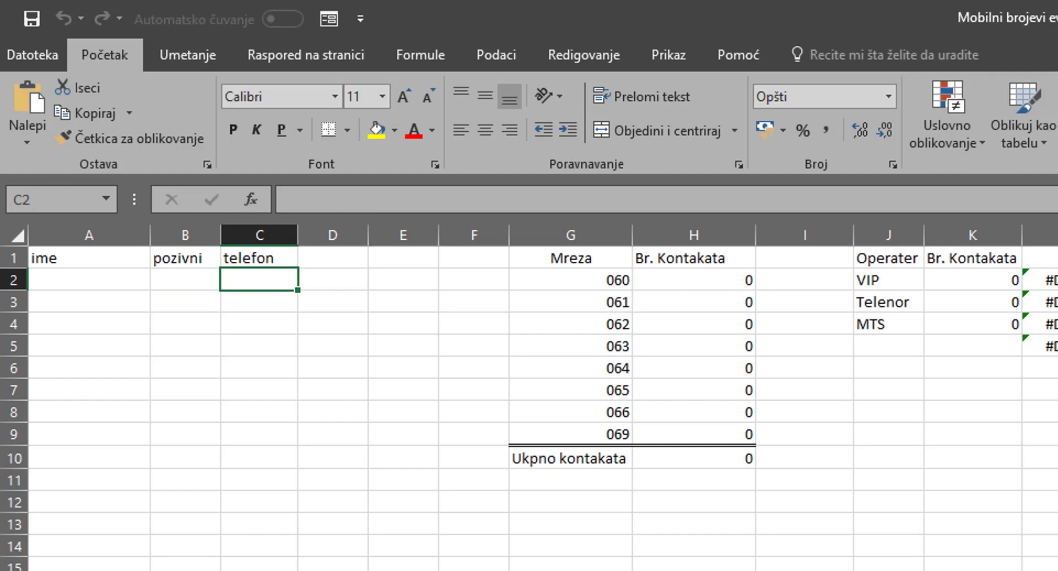
left_click(186, 279)
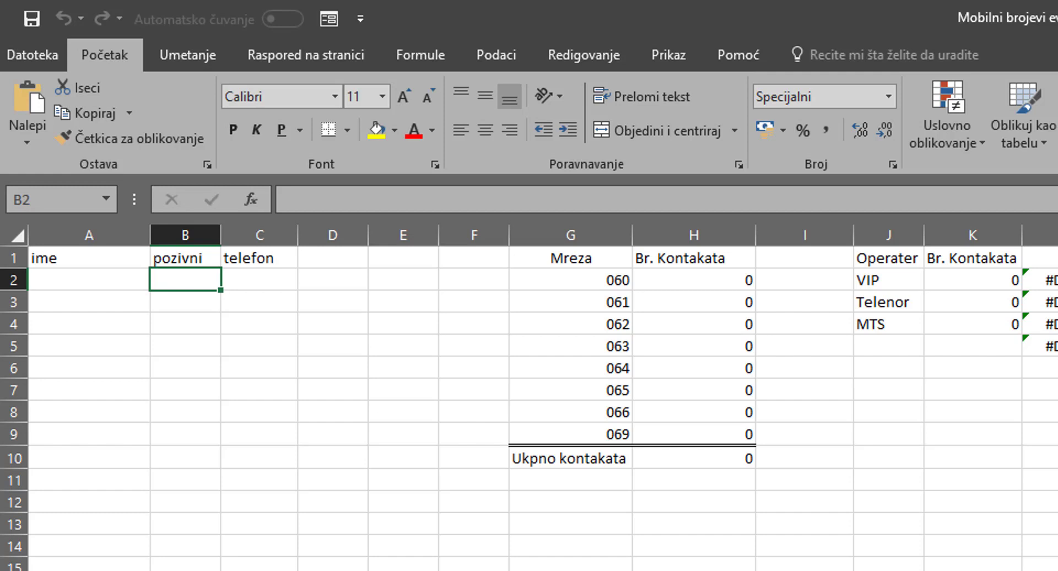
key("Right")
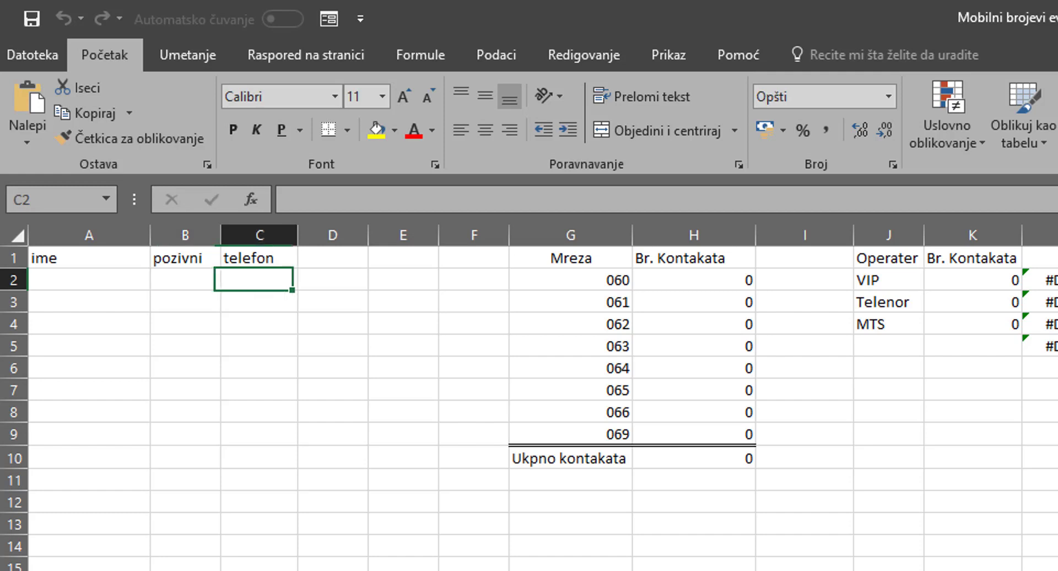
key("Right")
key("Right")
key("Right")
key("Right")
key("Right")
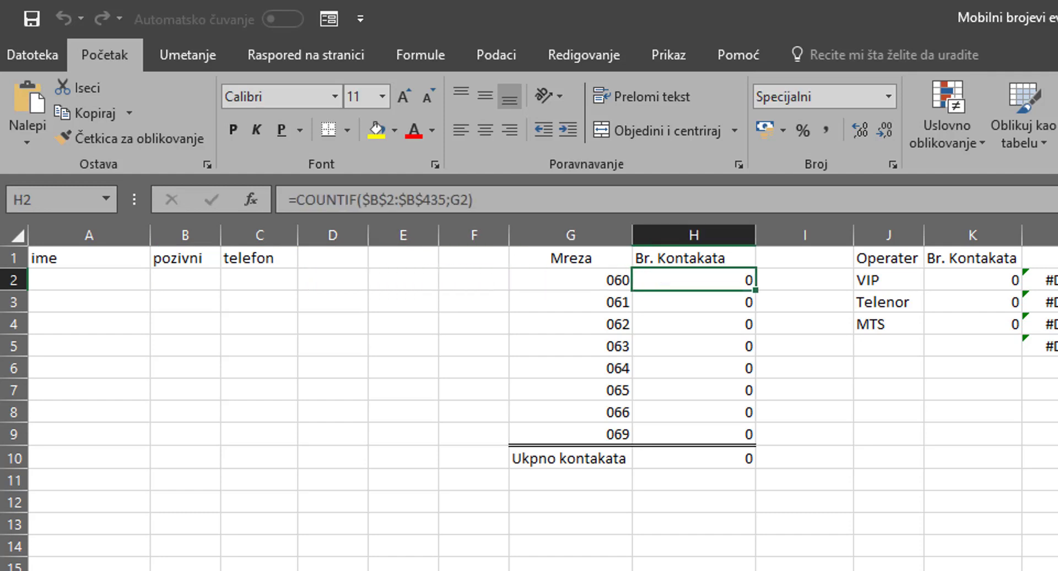
key("Left")
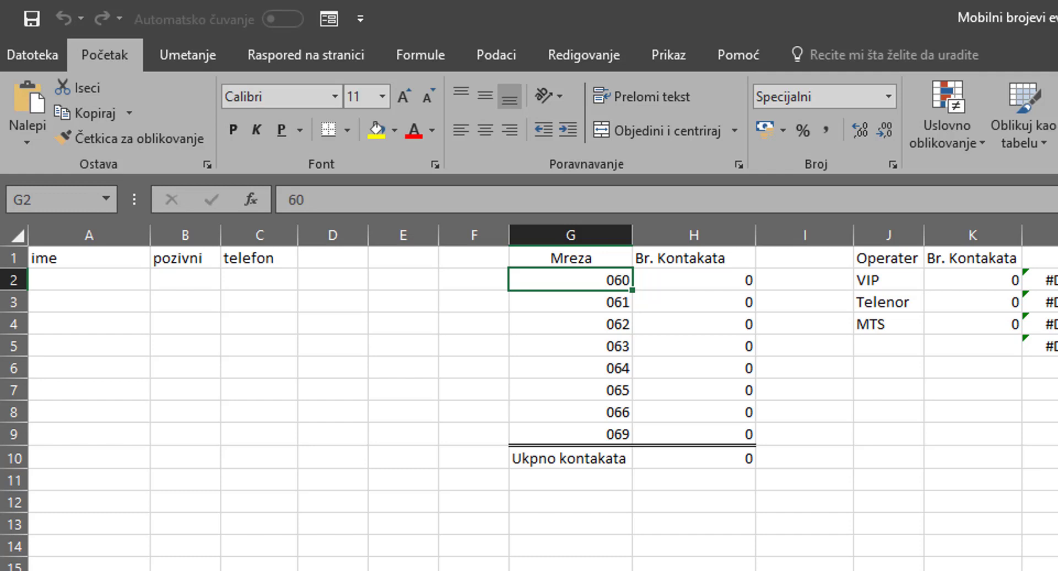
left_click(694, 280)
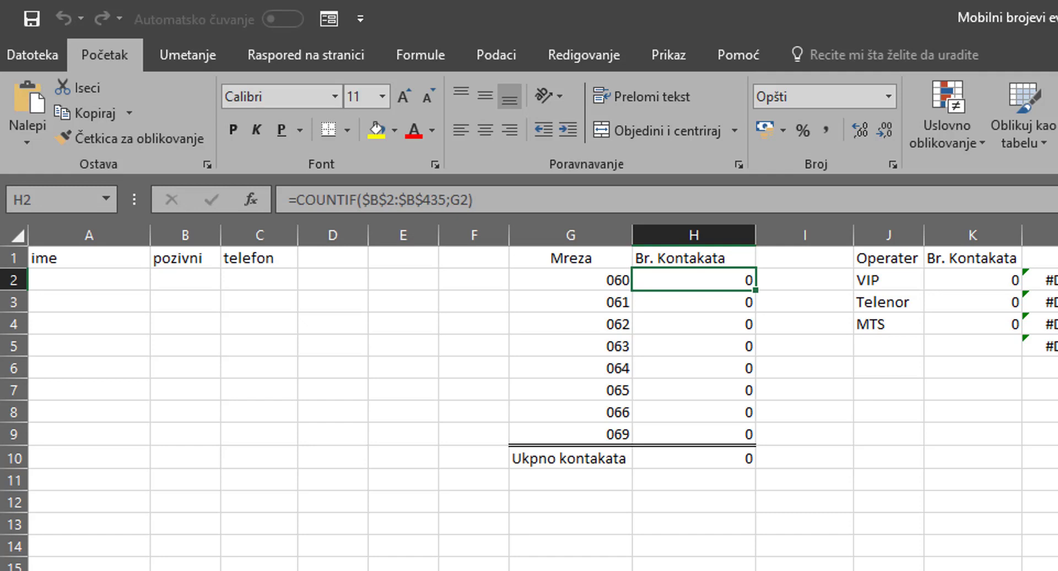
Show H2's COUNTIF arguments and inspect the range $B$2:$B$435 and the criterion G2.
left_click(249, 200)
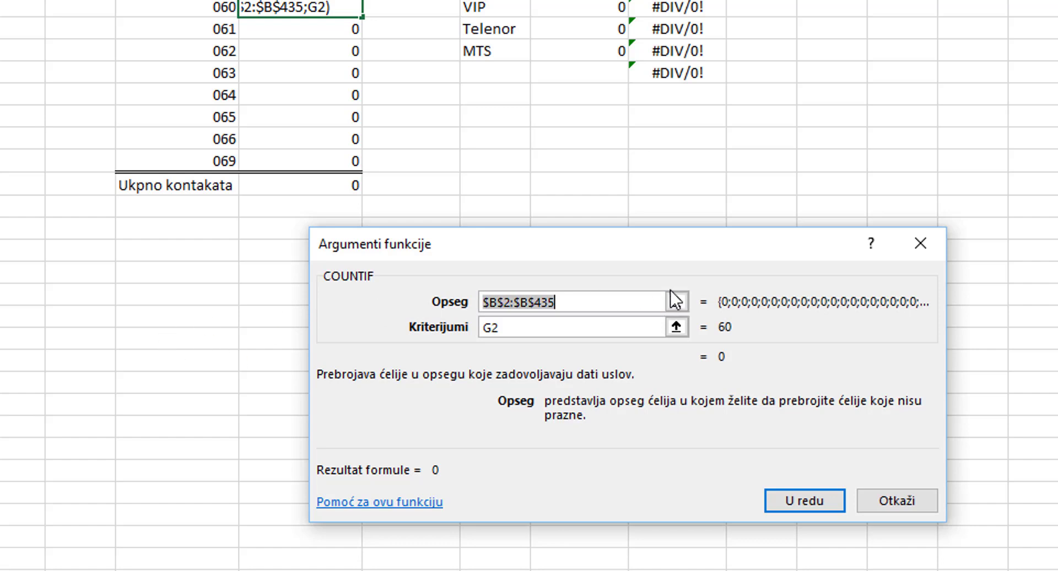
left_click(633, 307)
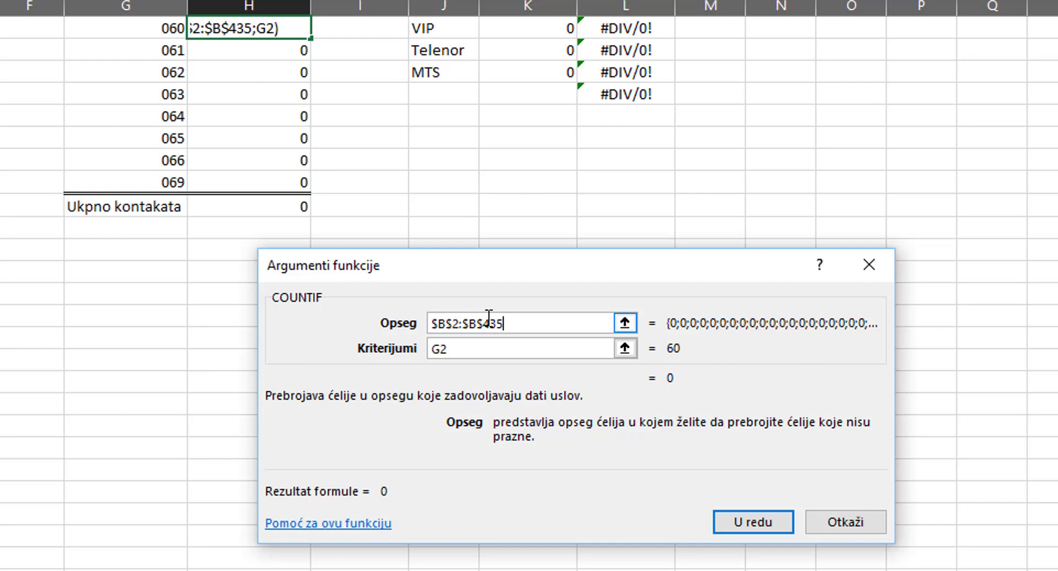
left_click(512, 323)
left_click(431, 349)
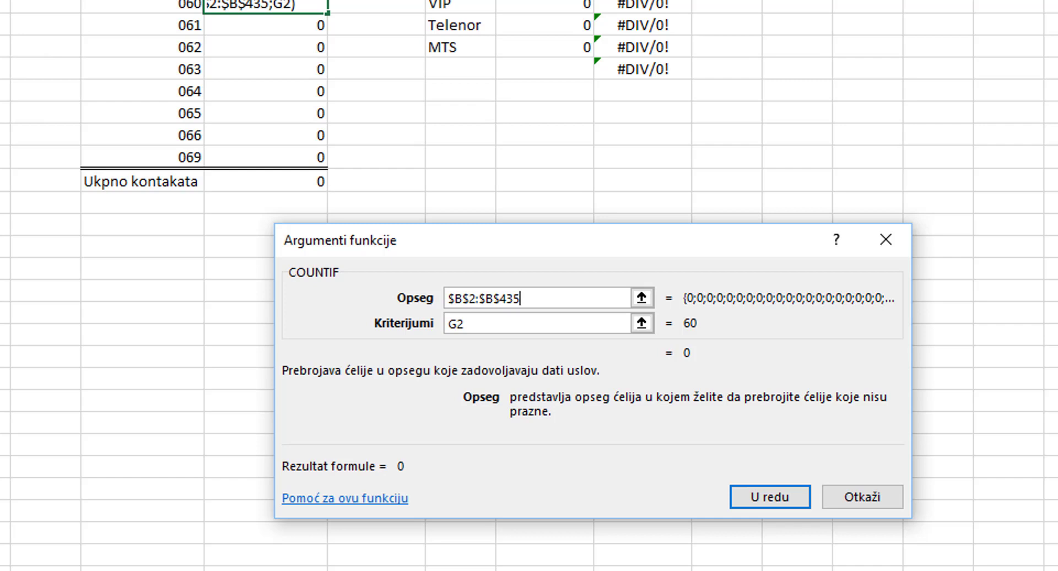
Cancel the COUNTIF arguments, select prefixes G2:G9 (060–069), then select H2.
left_click(894, 507)
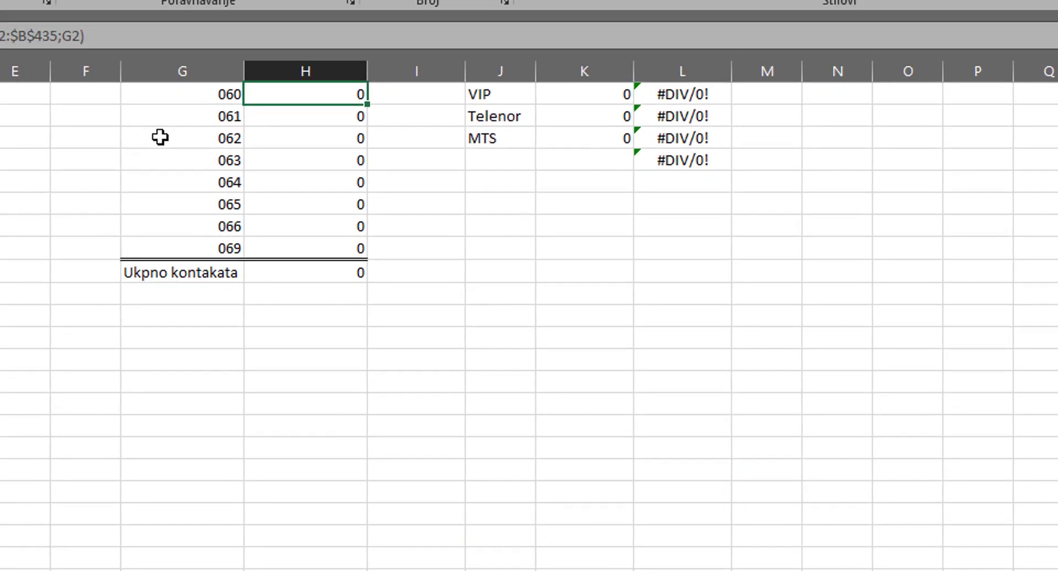
left_click(179, 140)
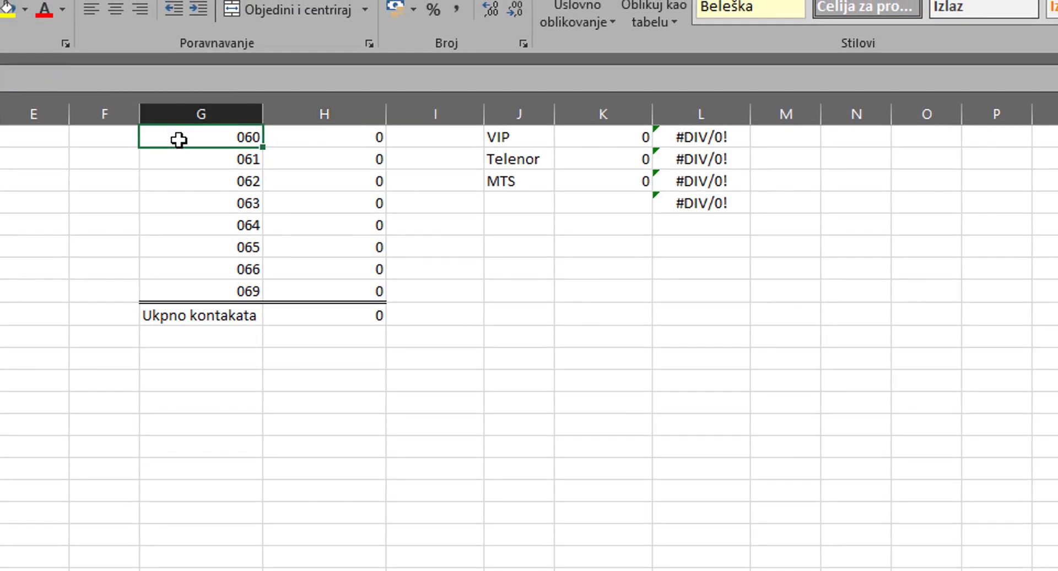
left_click_drag(178, 140, 167, 214)
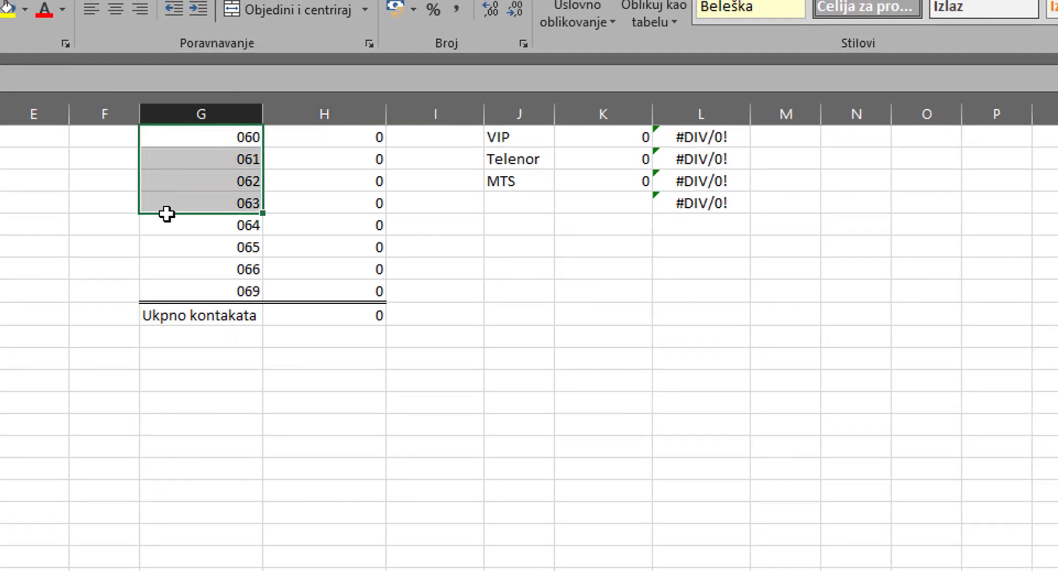
left_click_drag(167, 214, 167, 287)
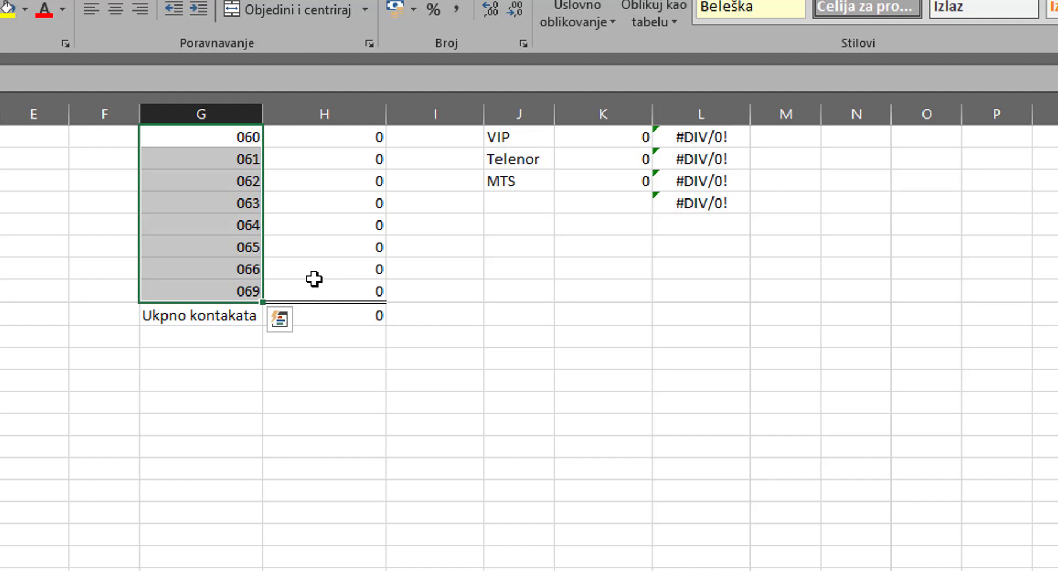
left_click(296, 142)
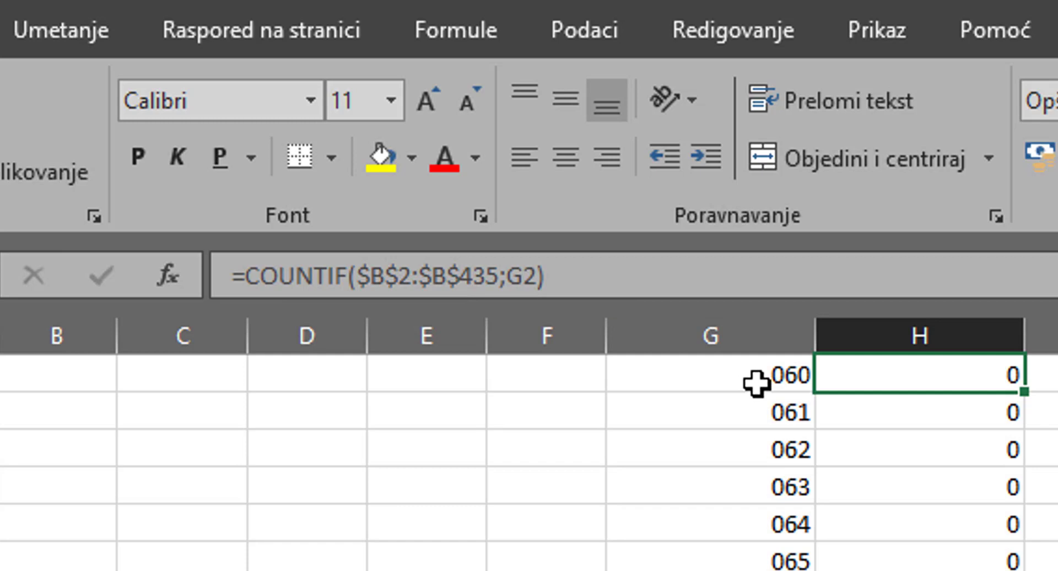
Review the prefix counts for 060–063 and the Ukpno kontakata total =SUM(H2:H9) in H10.
left_click(779, 382)
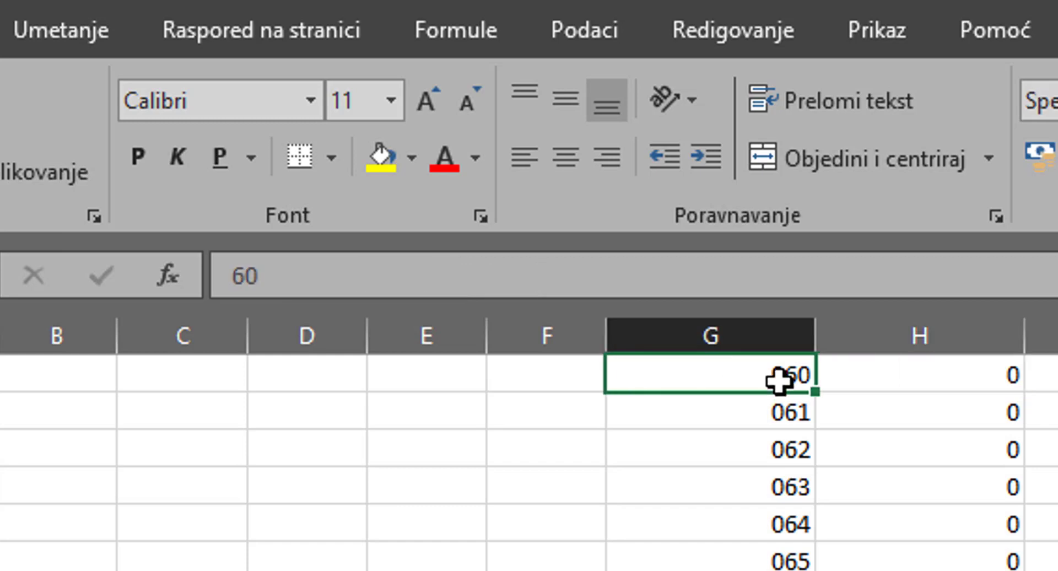
left_click(848, 417)
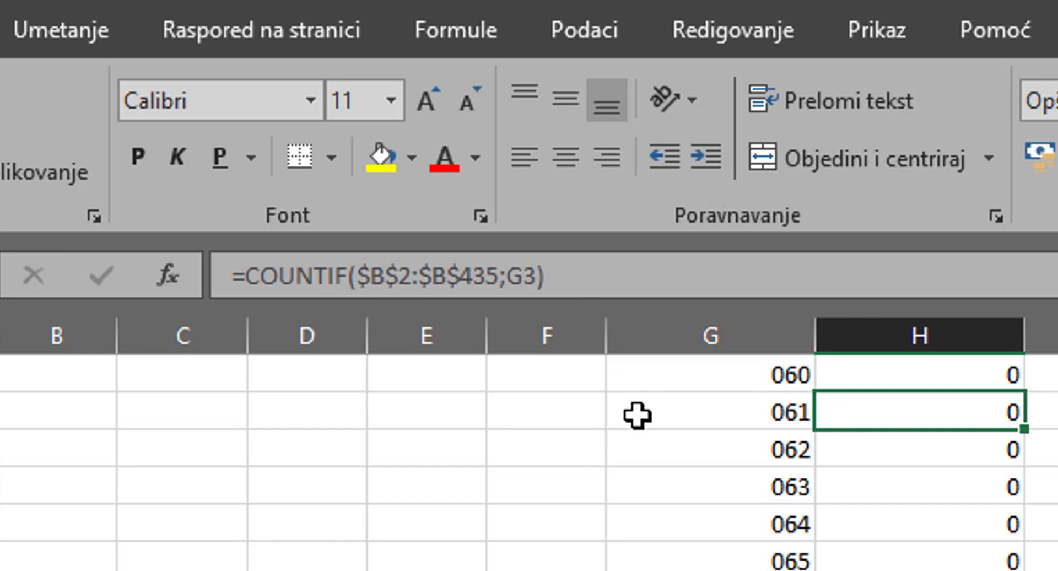
left_click(659, 475)
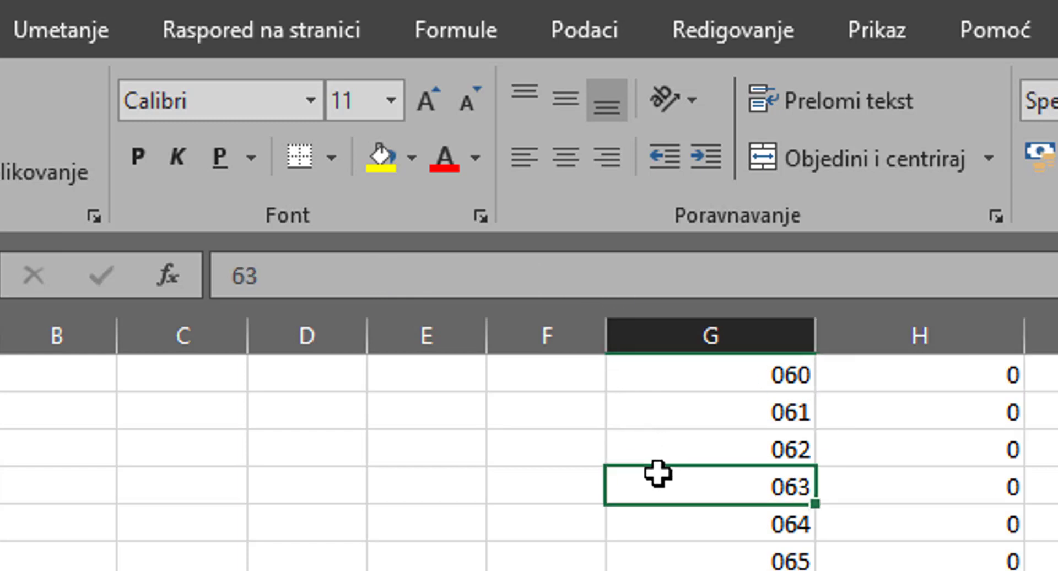
left_click(661, 442)
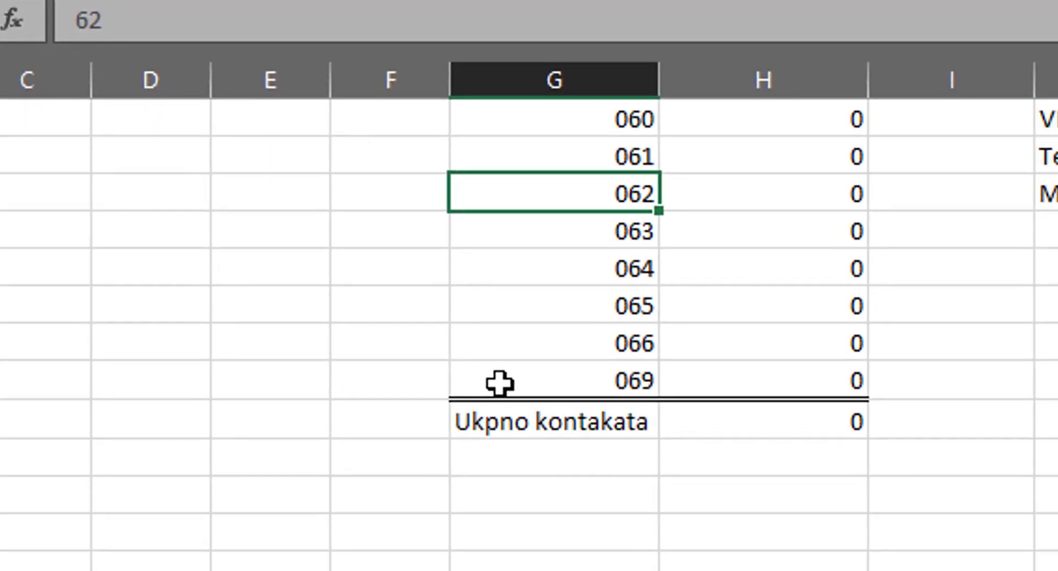
left_click(487, 423)
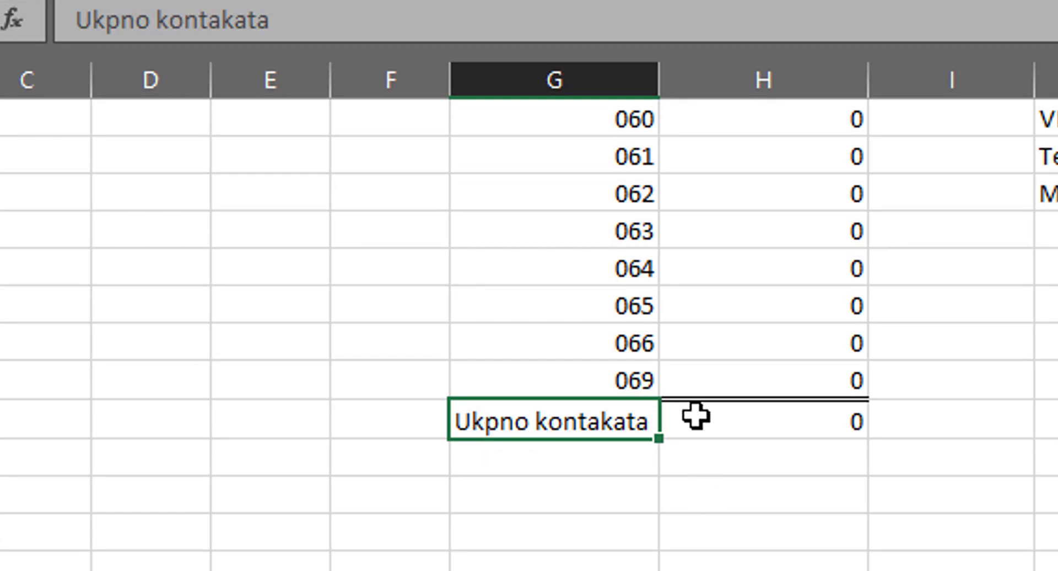
left_click(682, 433)
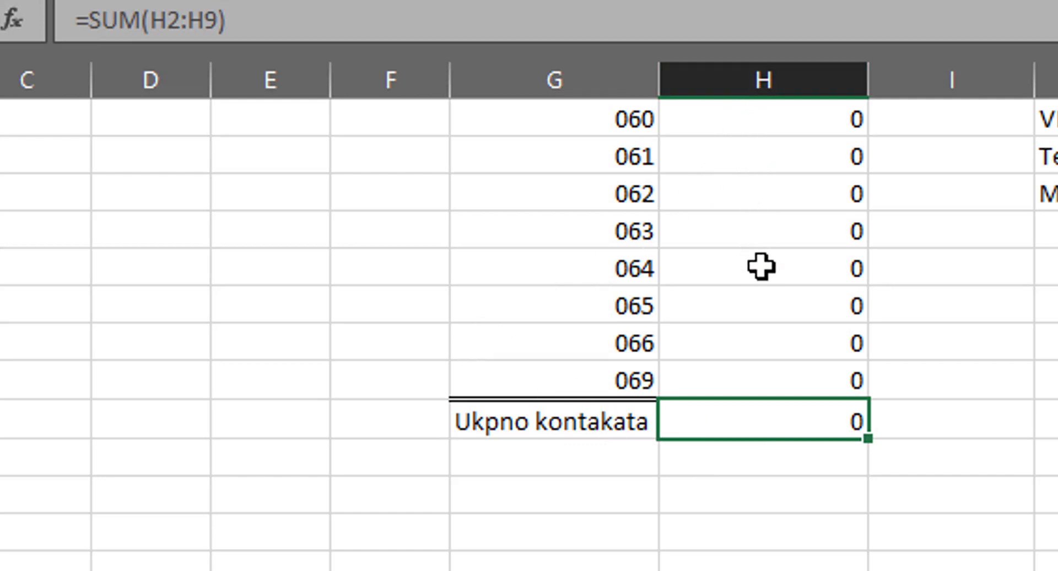
key("Up")
key("Up")
key("Up")
left_click(763, 109)
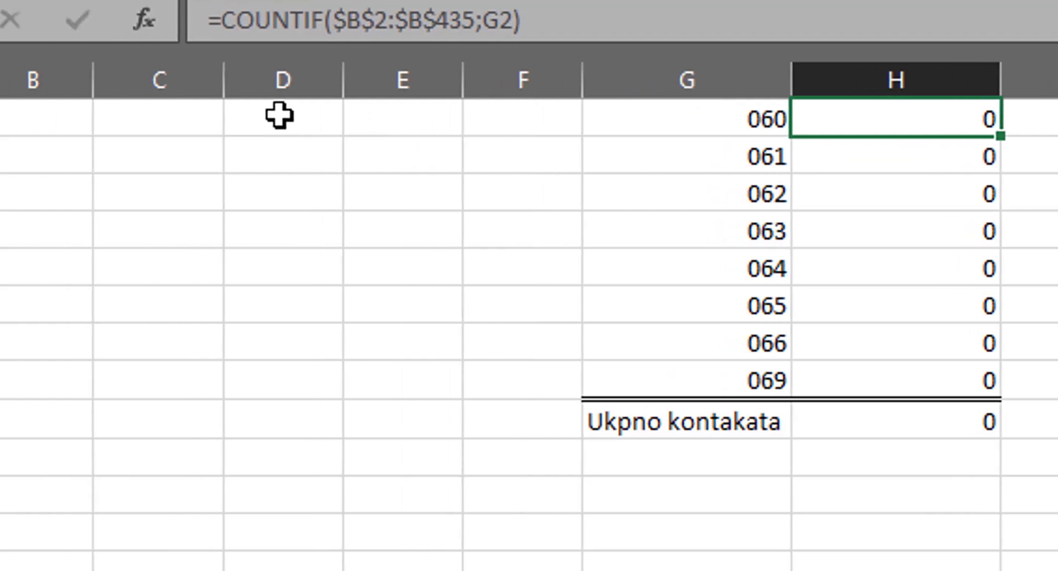
Give B2 the custom number format code 000 in Format Cells.
left_click(457, 359)
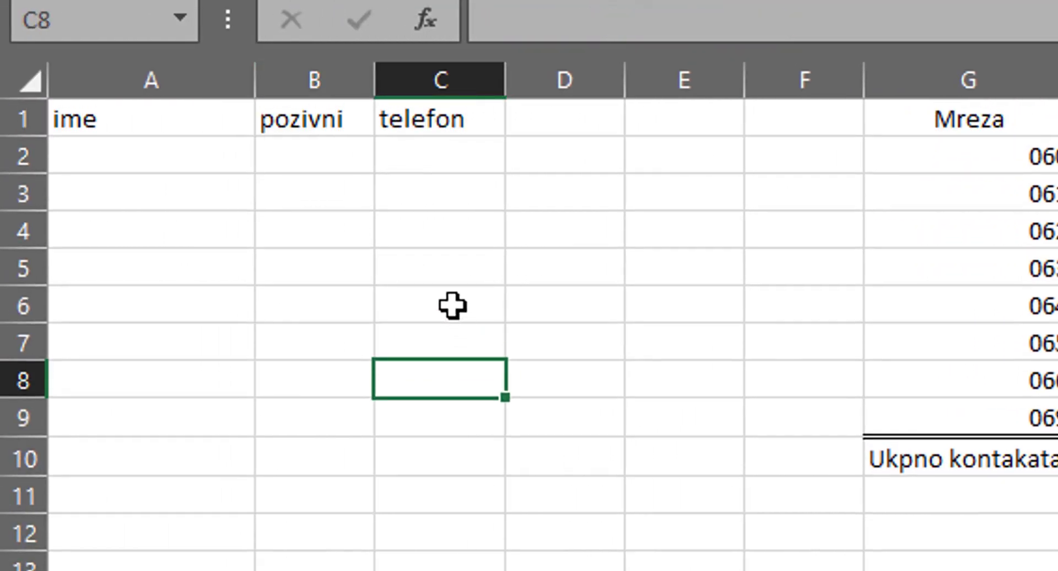
left_click(322, 155)
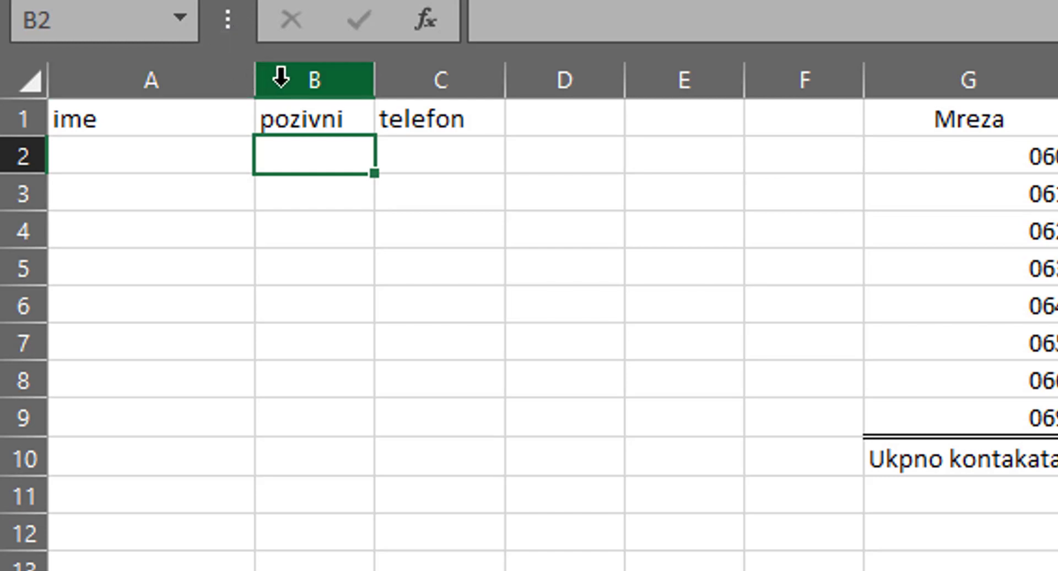
right_click(282, 153)
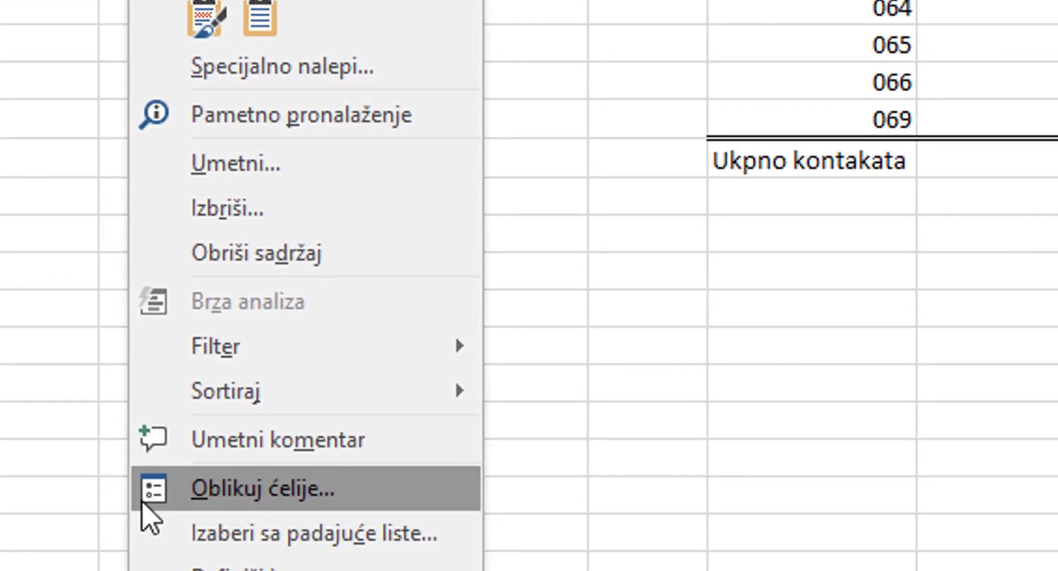
left_click(152, 492)
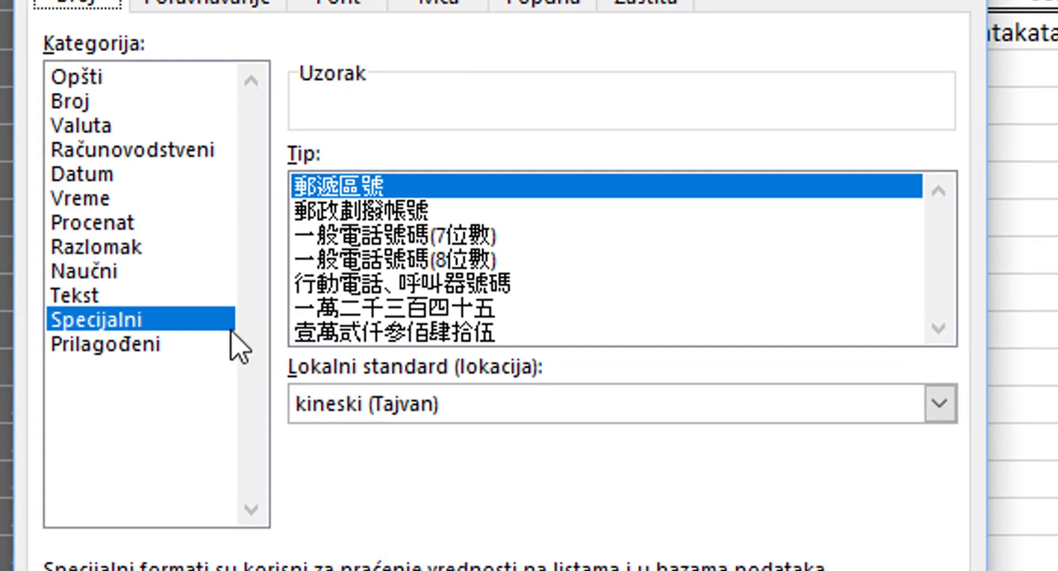
left_click(188, 346)
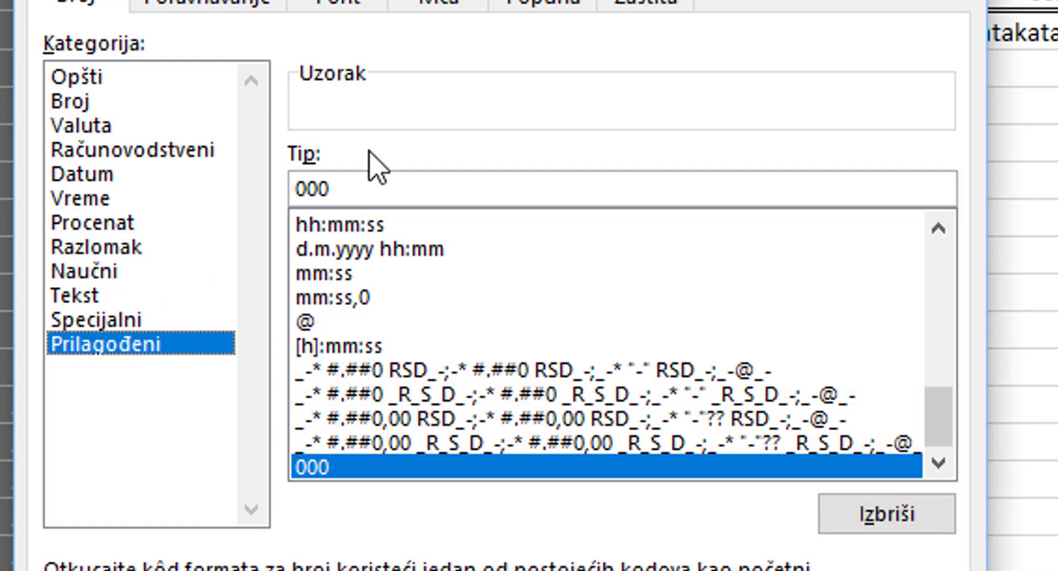
left_click(368, 191)
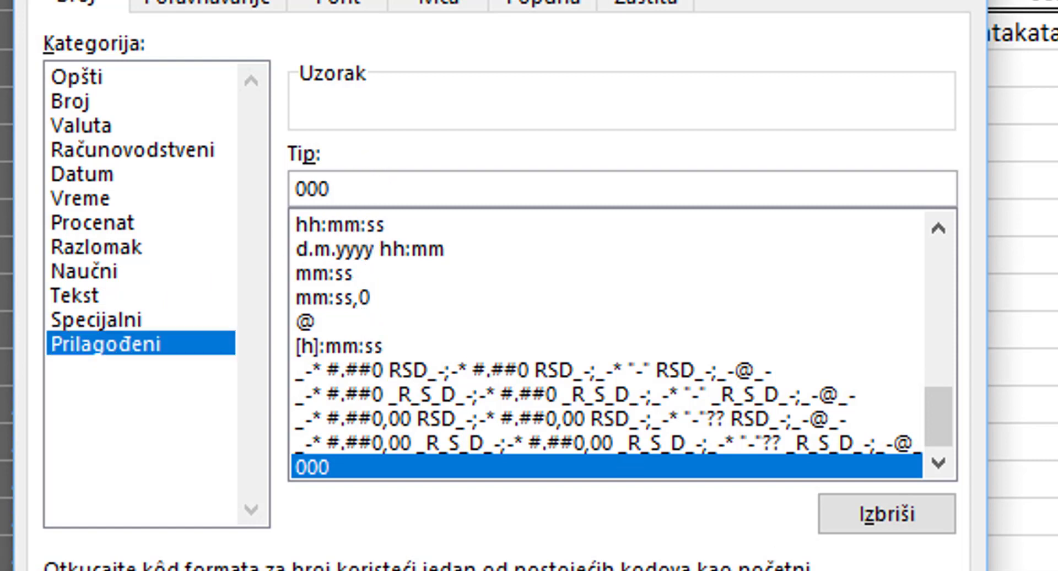
Apply the 000 format and enter 64 in B2, shown as 064.
key("Return")
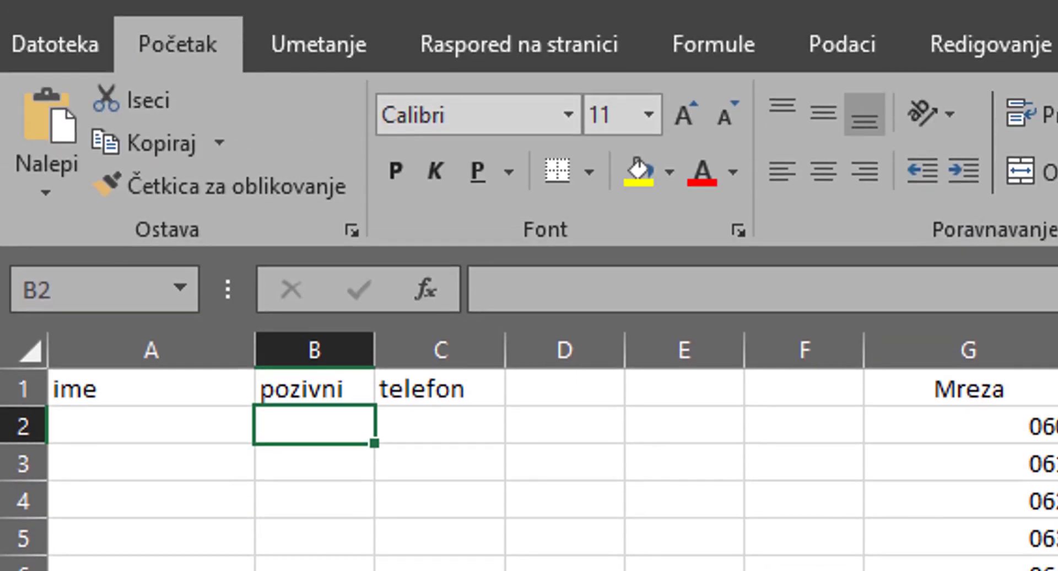
type("64")
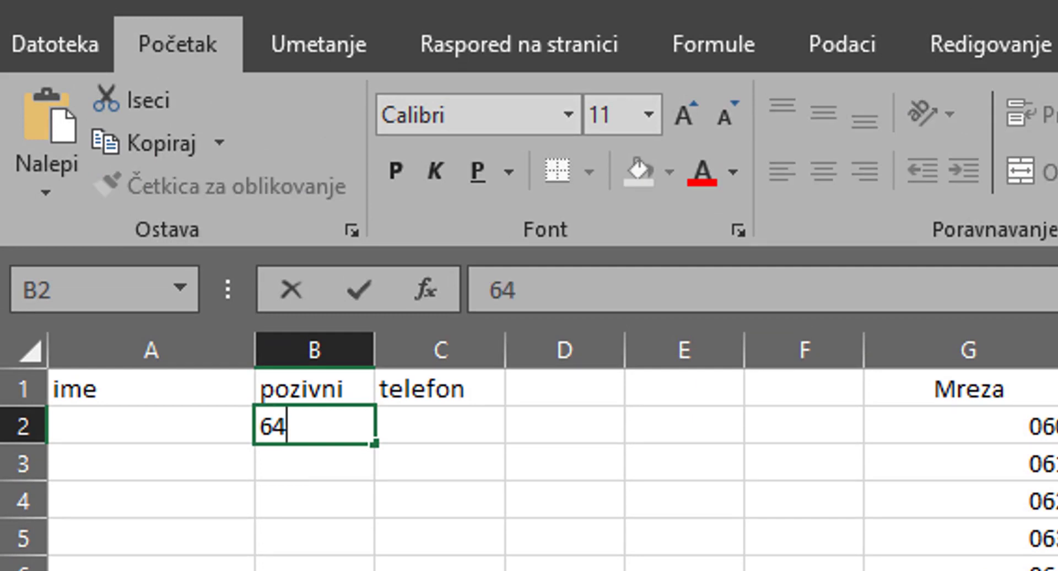
key("Return")
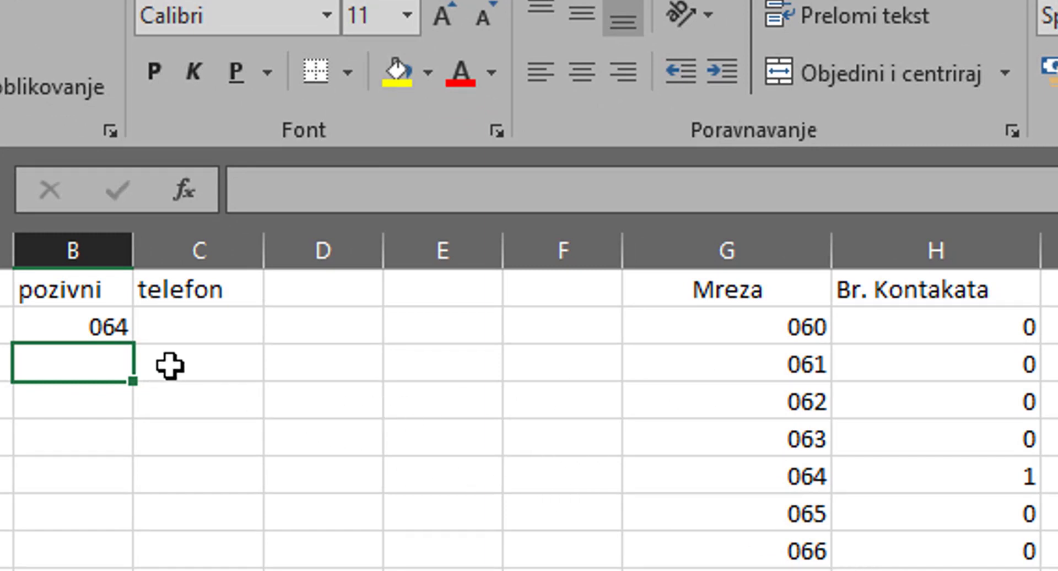
Enter the first contact's phone number in C2 with a leading apostrophe, as text.
left_click(190, 333)
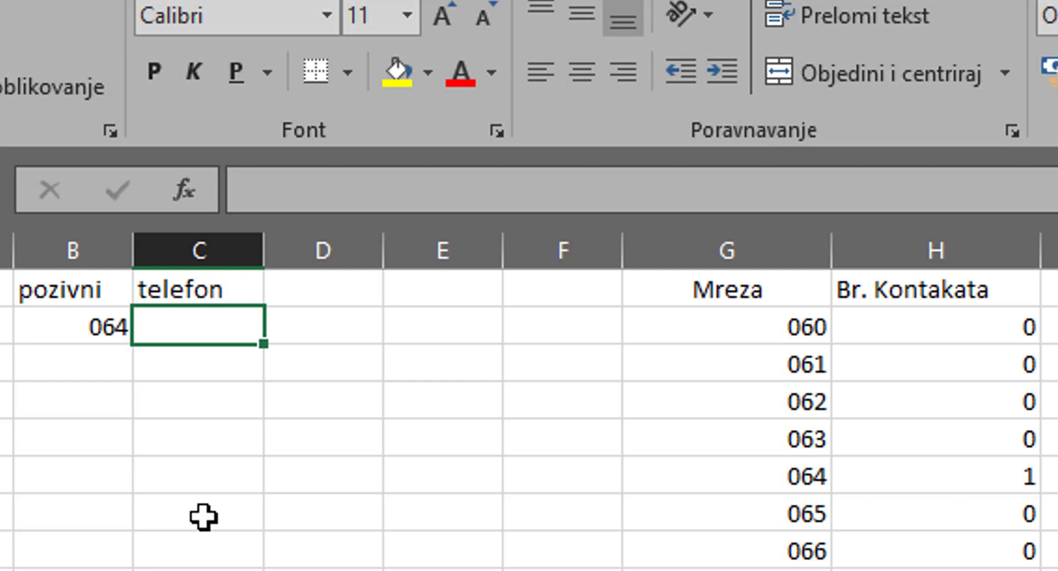
type("'")
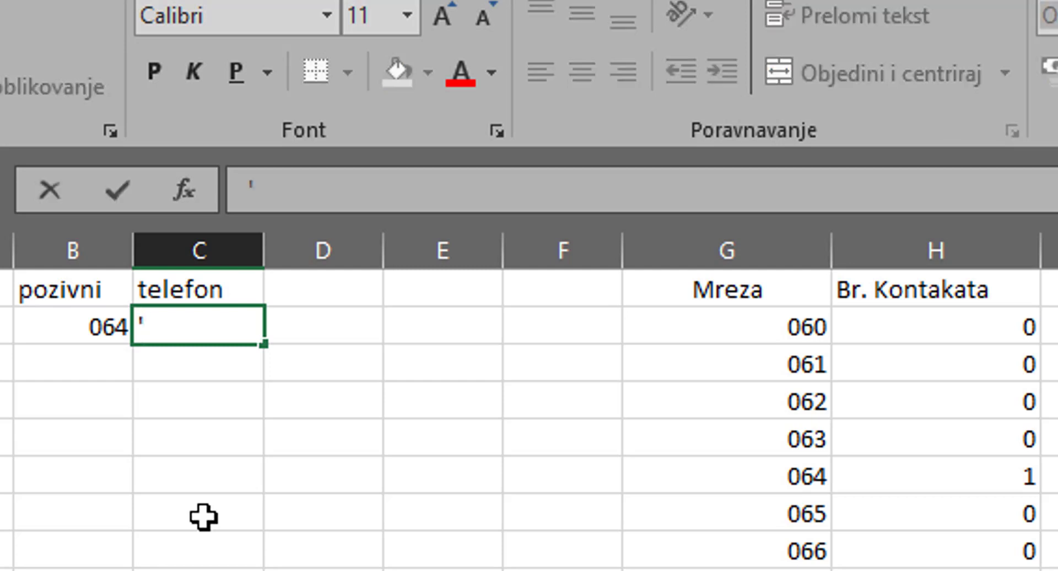
type("098")
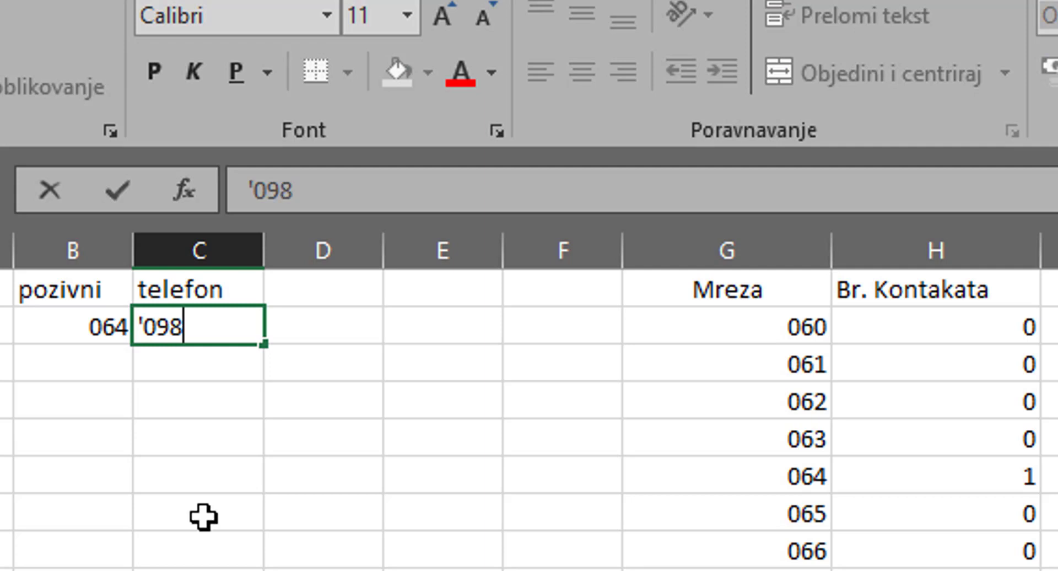
type("754")
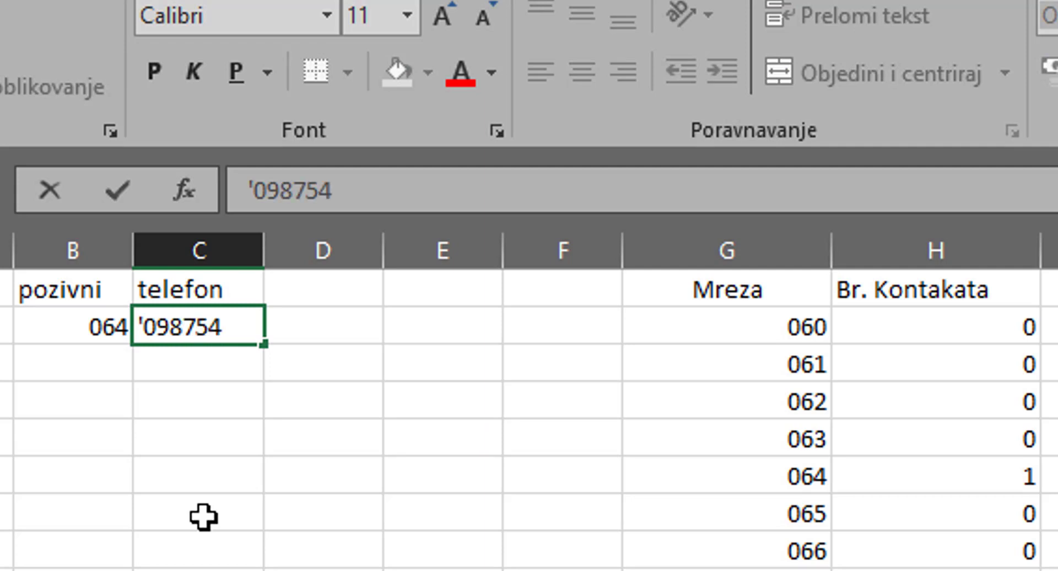
key("Return")
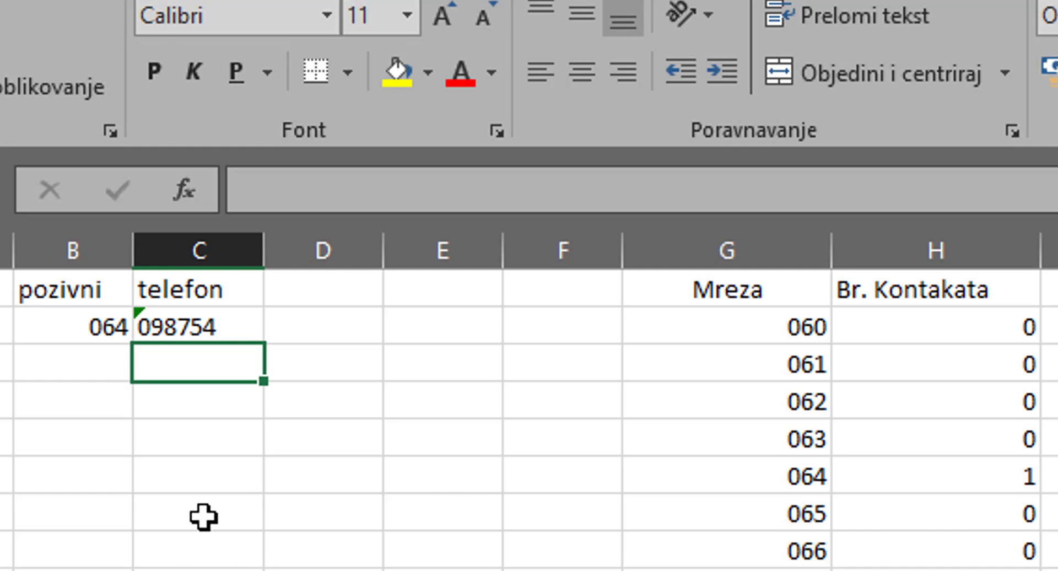
Enter prefixes 64, 69 and 62 in the next rows of column B.
key("Left")
key("Left")
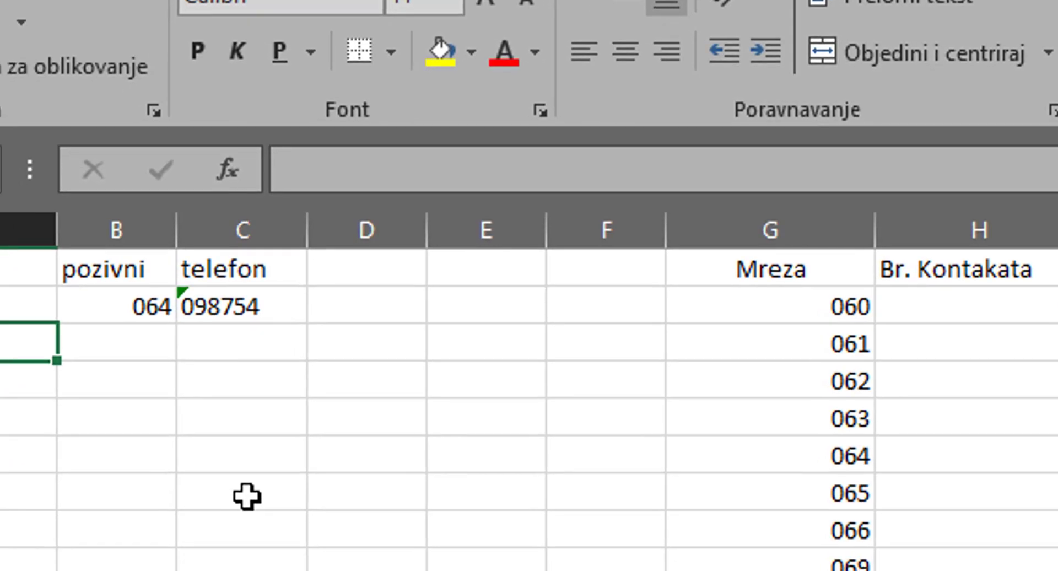
key("Right")
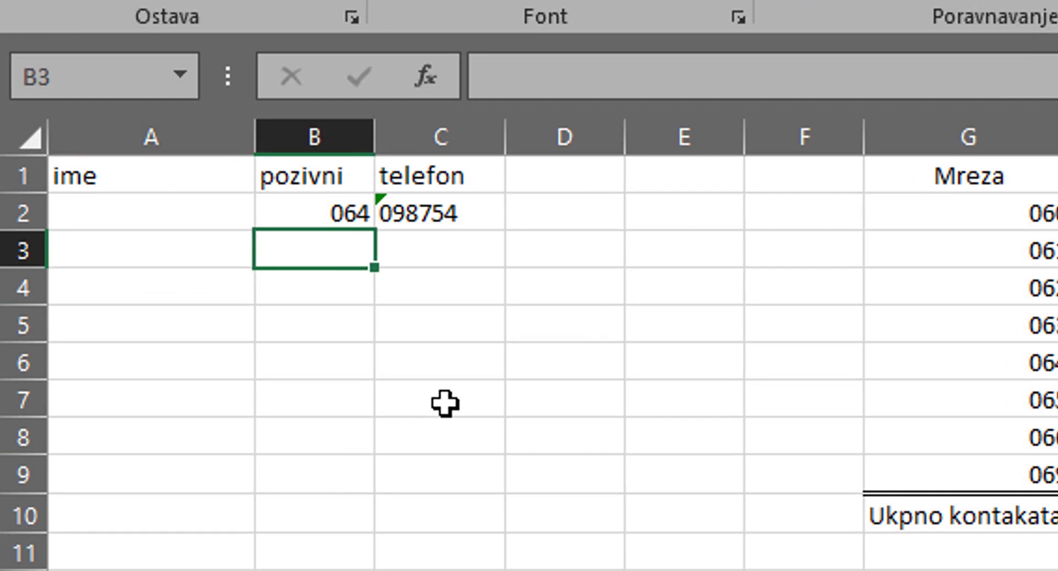
type("6")
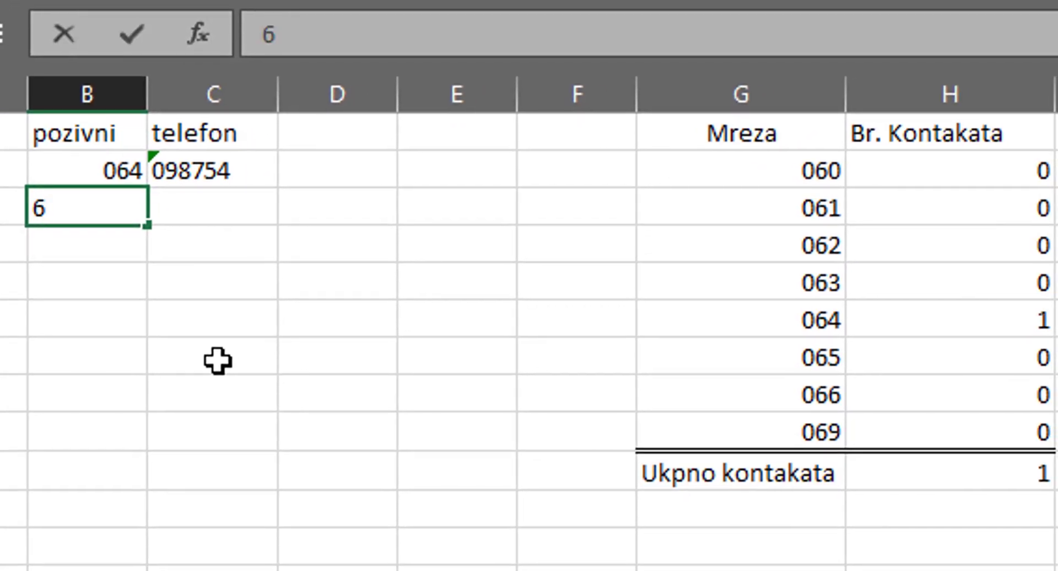
type("4")
key("Return")
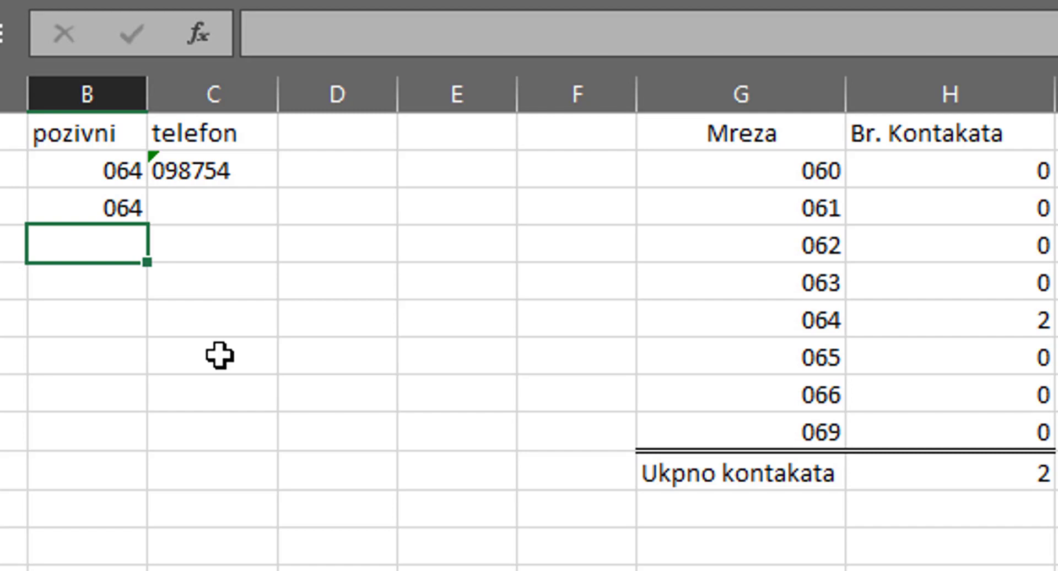
type("0")
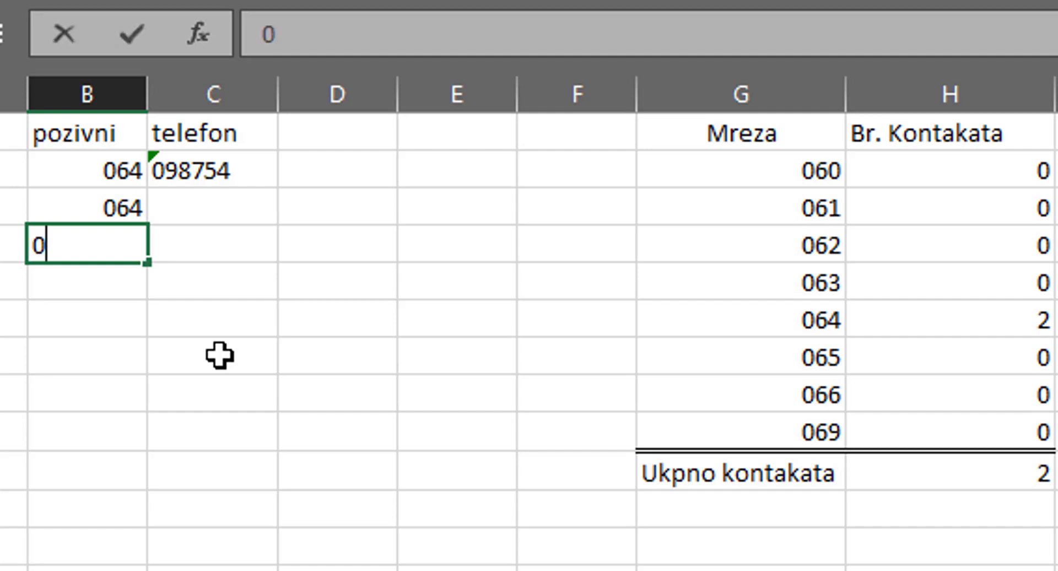
key("BackSpace")
type("6")
type("9")
key("Return")
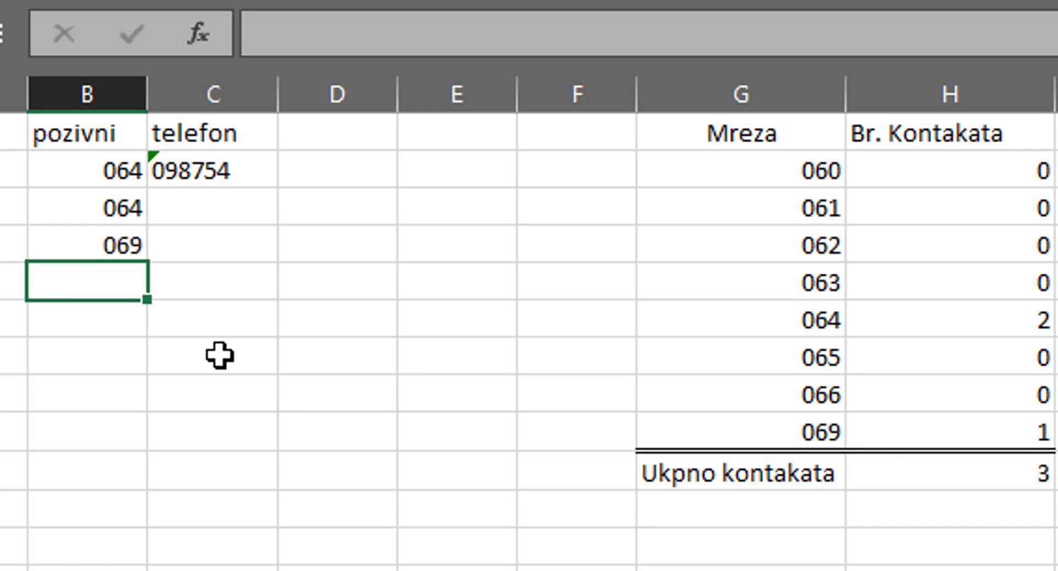
type("6")
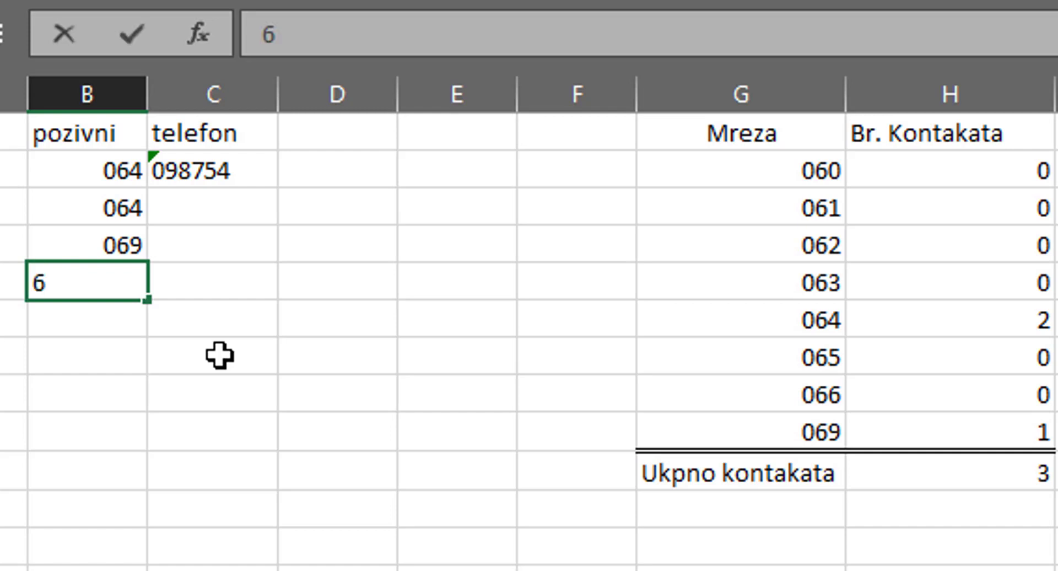
type("2")
key("Return")
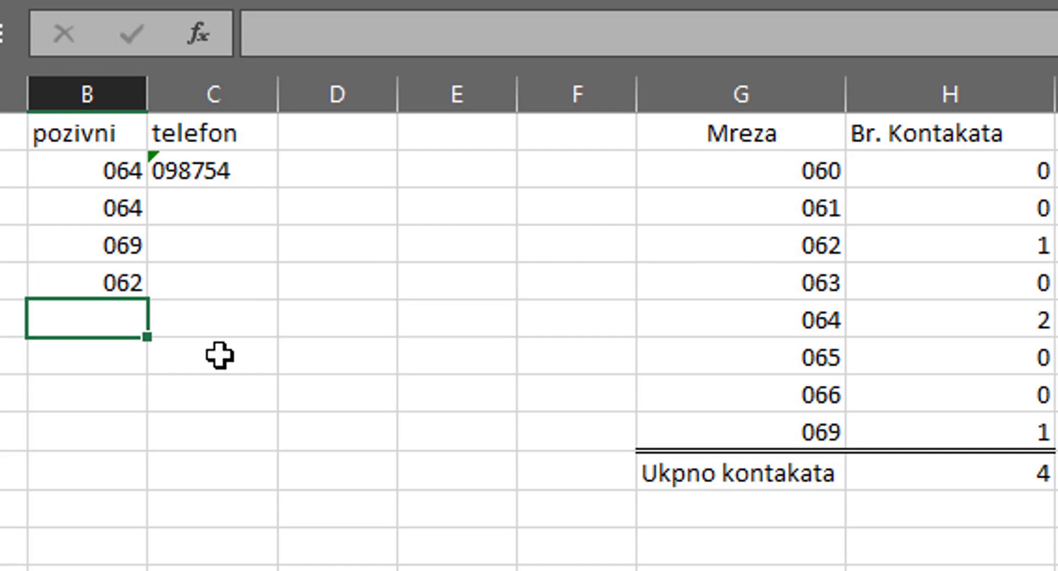
Add prefixes 60, 60 and 61 below them, then move back up the column.
type("60")
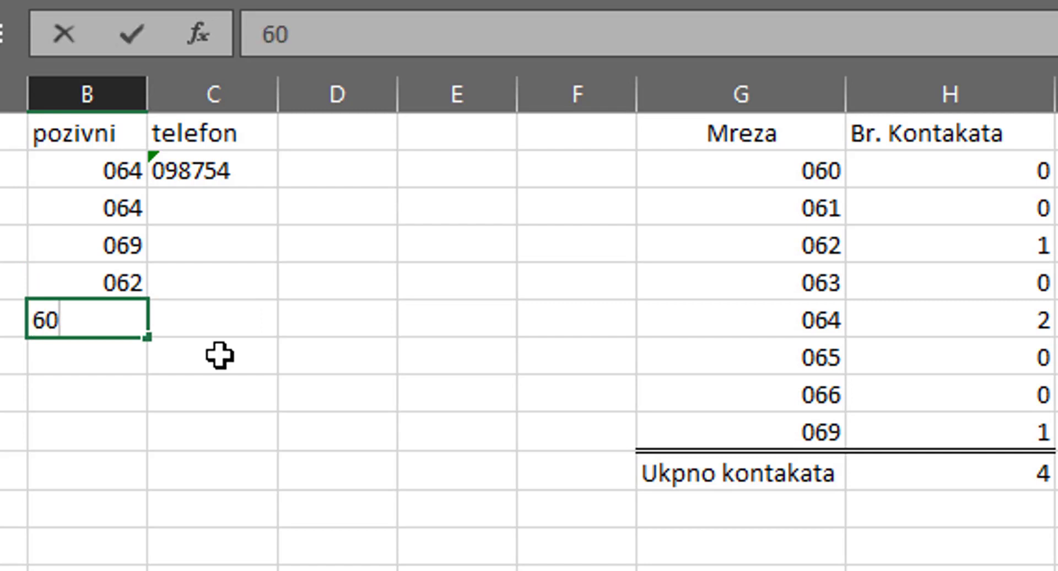
key("Return")
type("6")
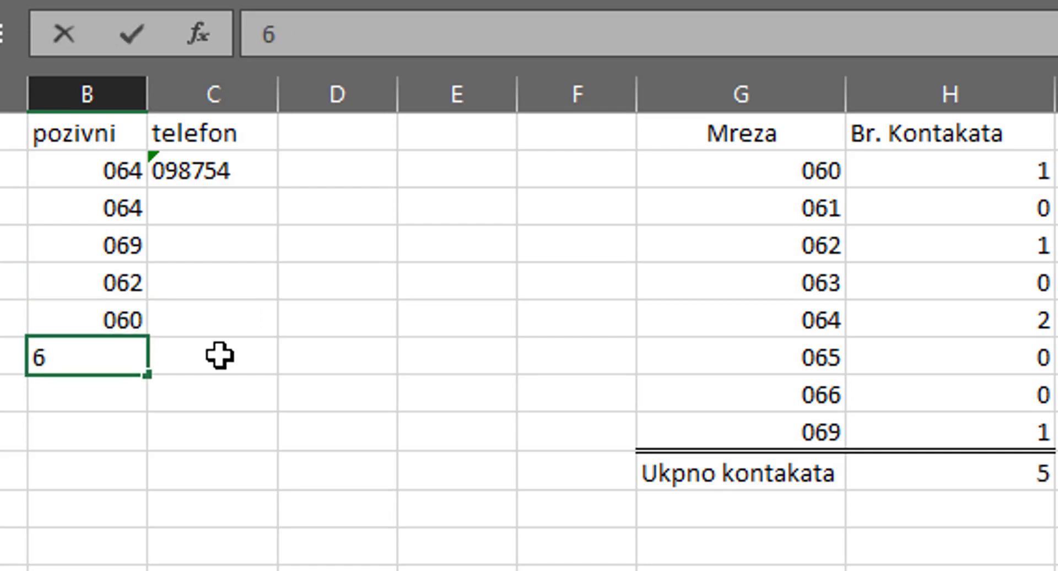
type("0")
key("Return")
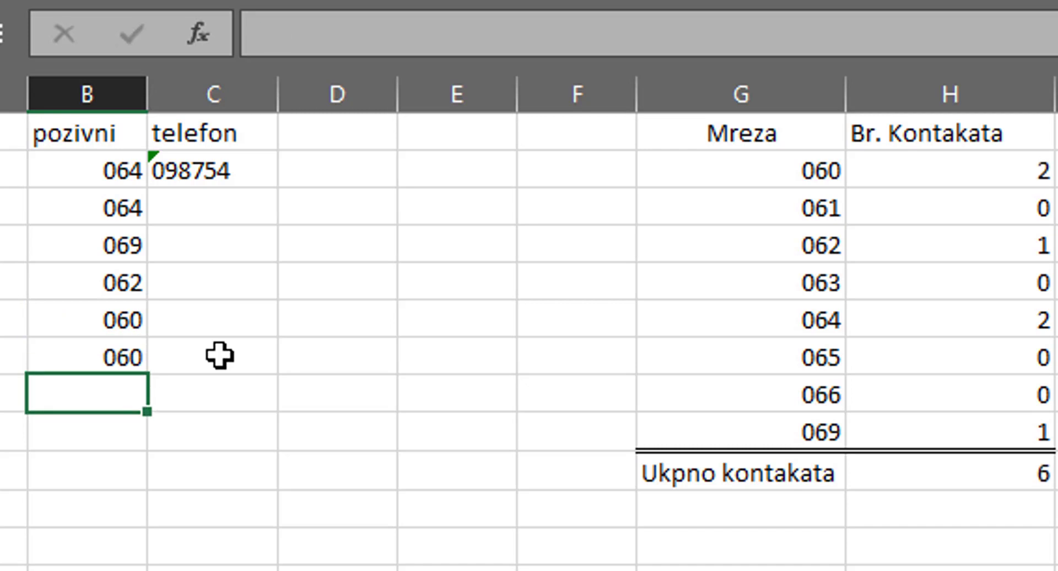
type("6")
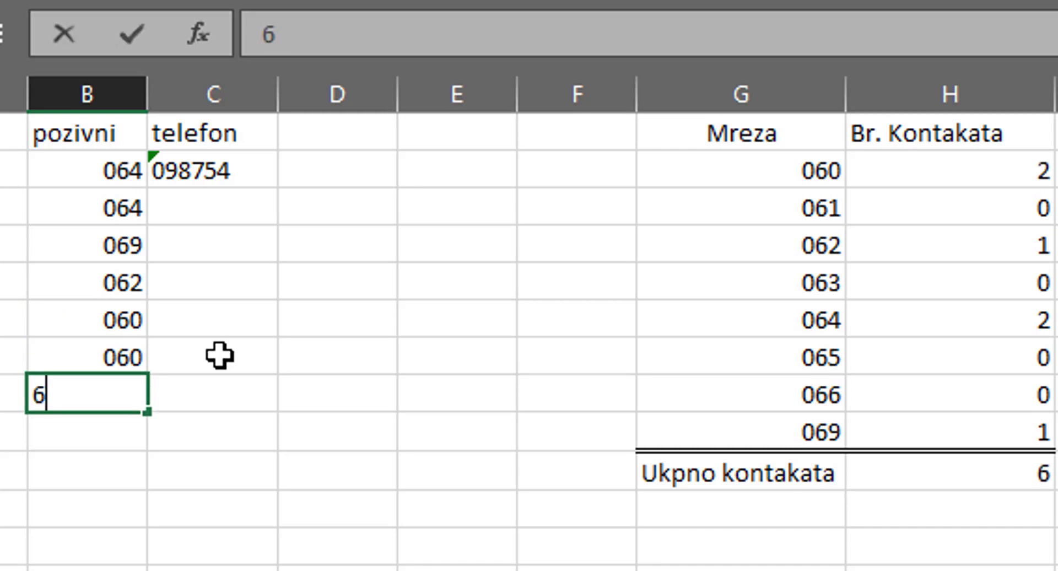
type("1")
key("Return")
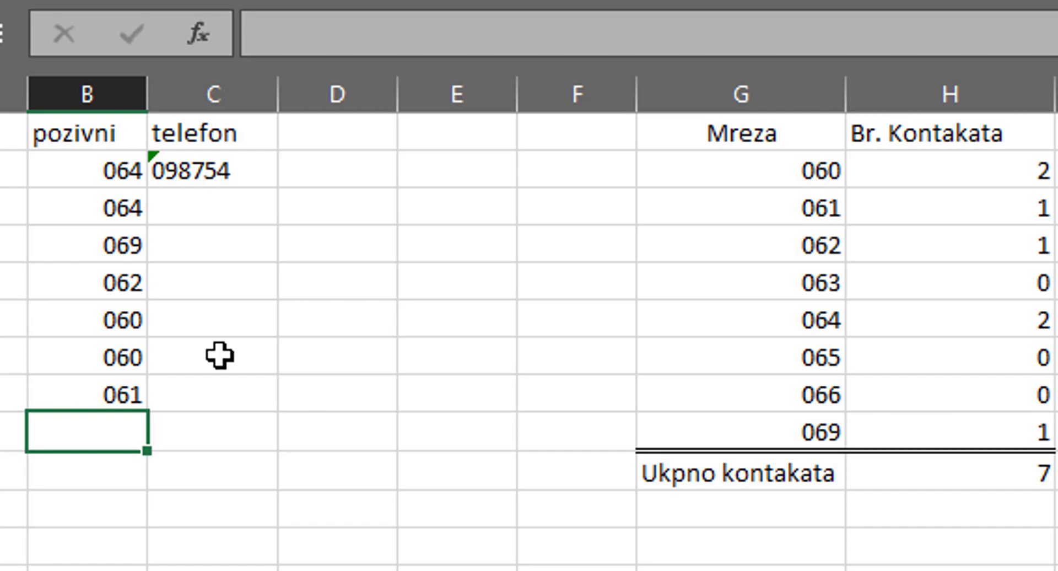
key("Up")
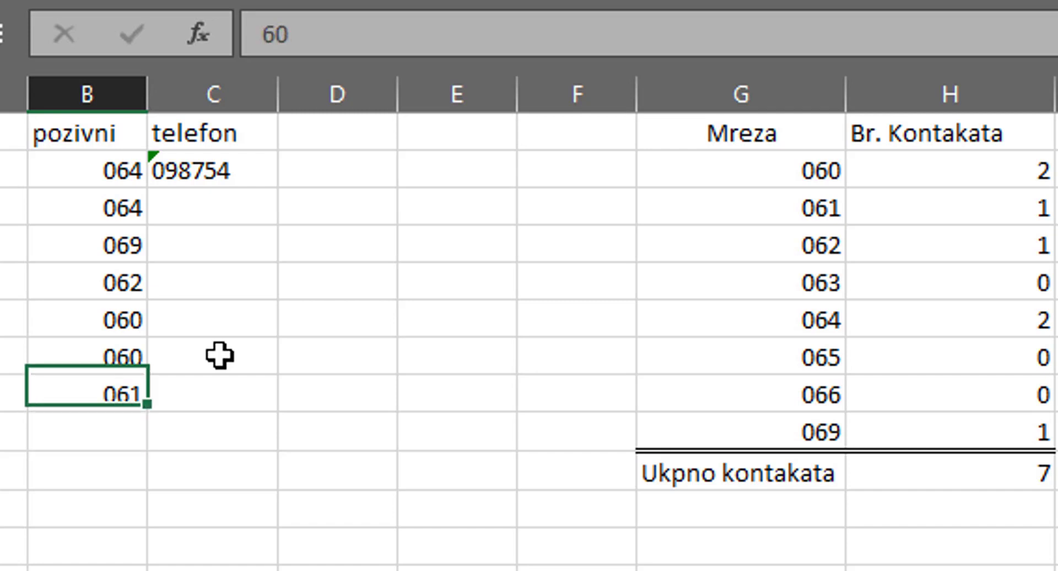
key("Up")
key("Up")
key("Up")
key("Up")
key("Right")
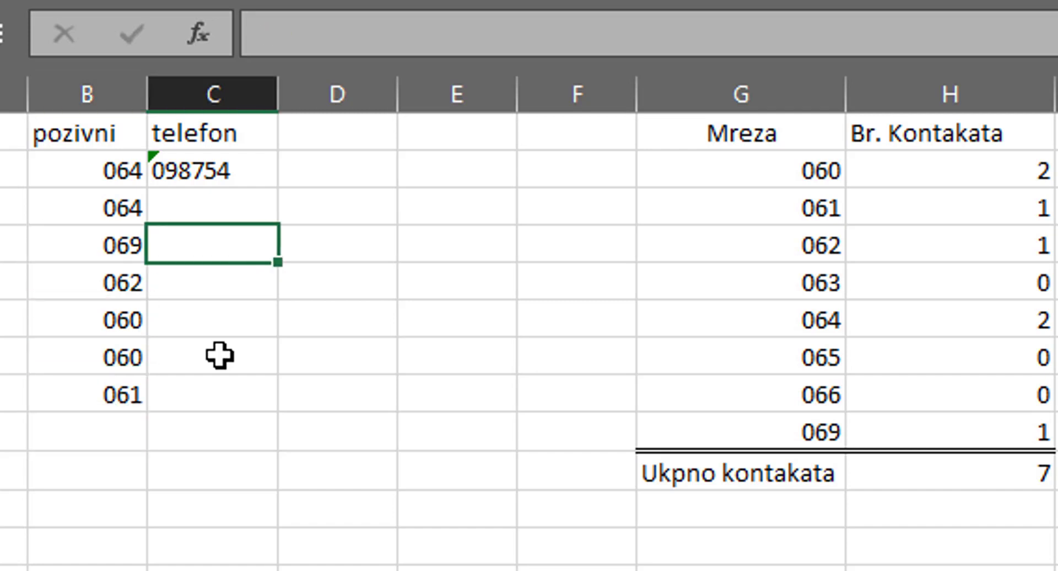
key("Right")
key("Right")
key("Right")
key("Right")
key("Right")
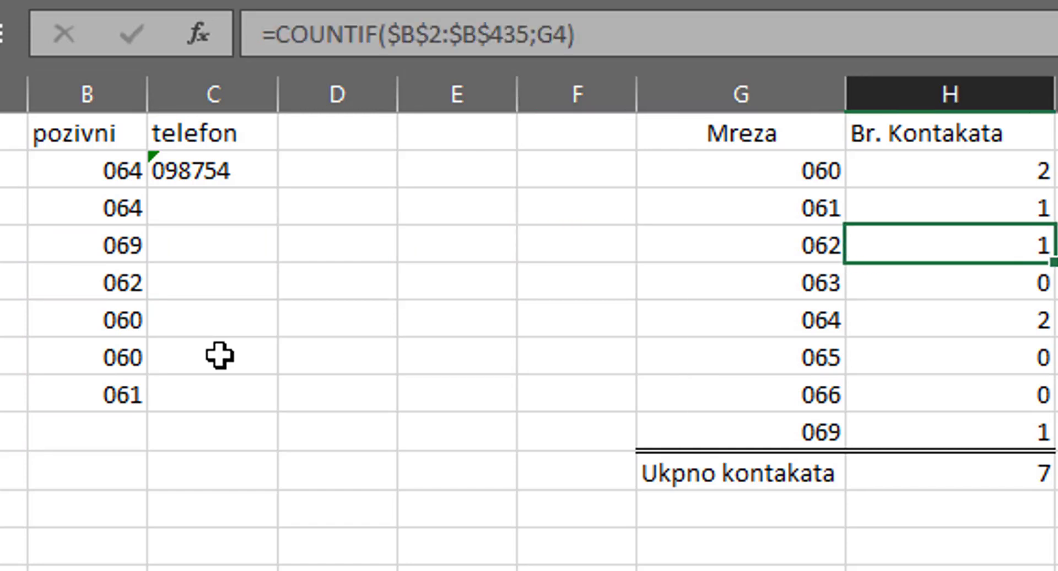
key("Up")
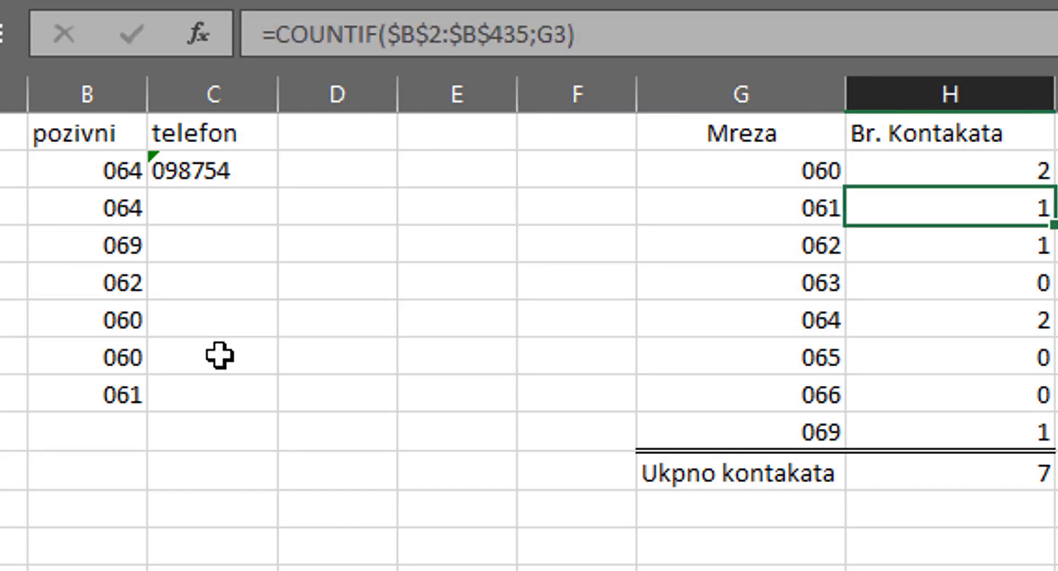
key("Up")
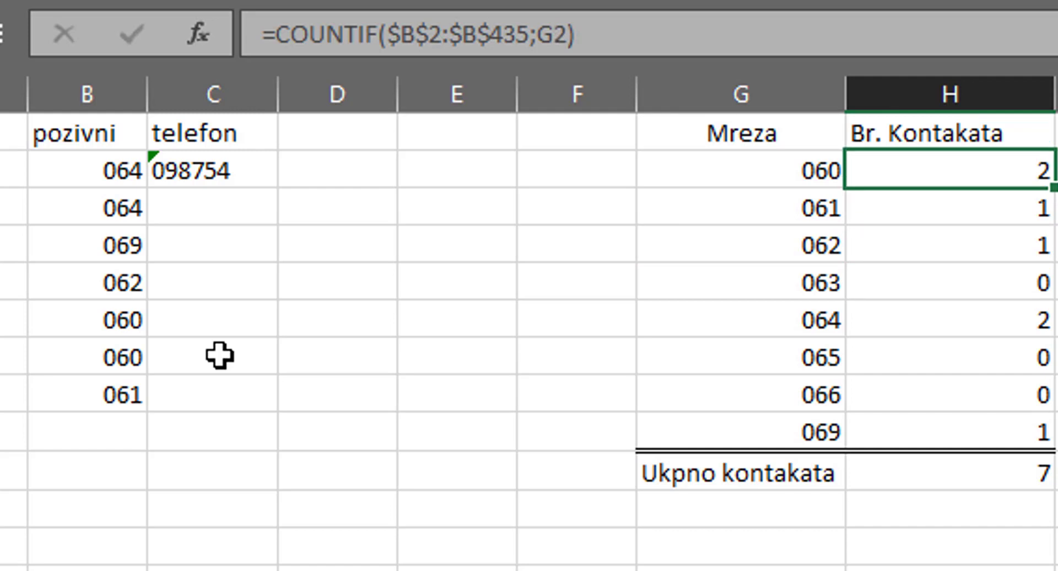
key("Down")
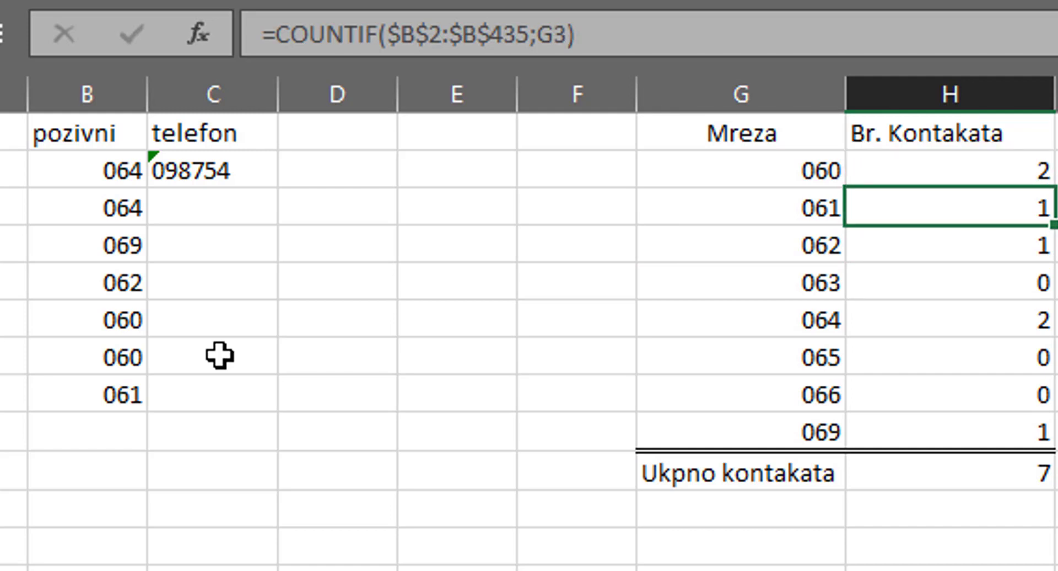
key("Up")
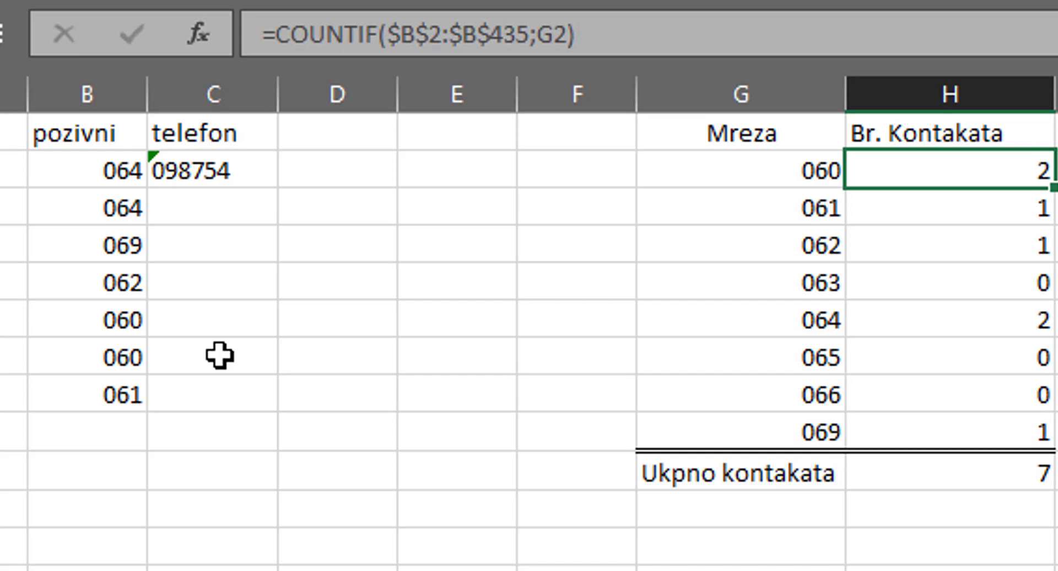
key("Right")
key("Right")
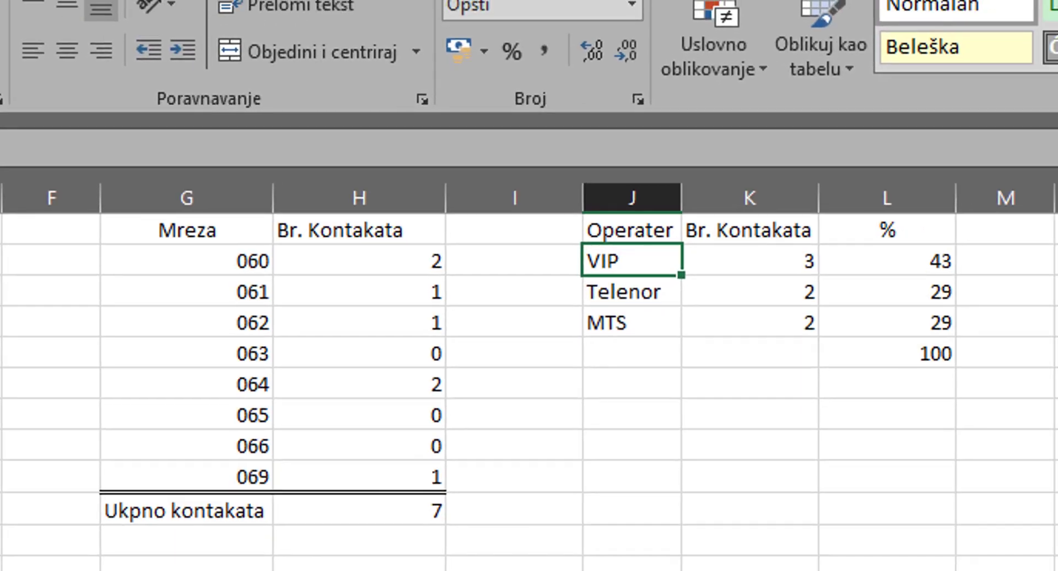
Check the VIP, Telenor and MTS counts and total 7, then show the VIP SUM arguments.
key("Right")
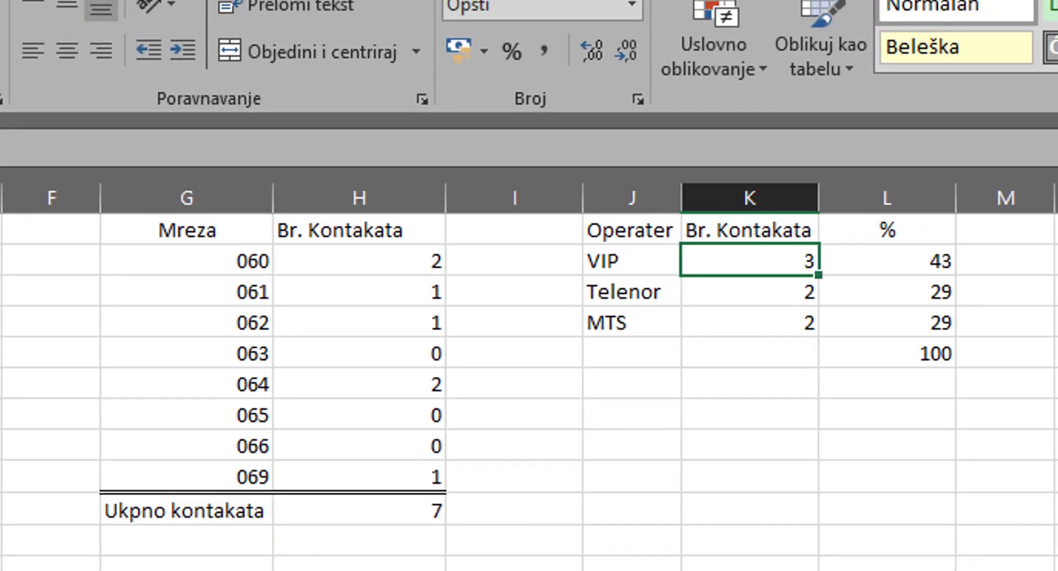
key("Down")
key("Up")
left_click(750, 291)
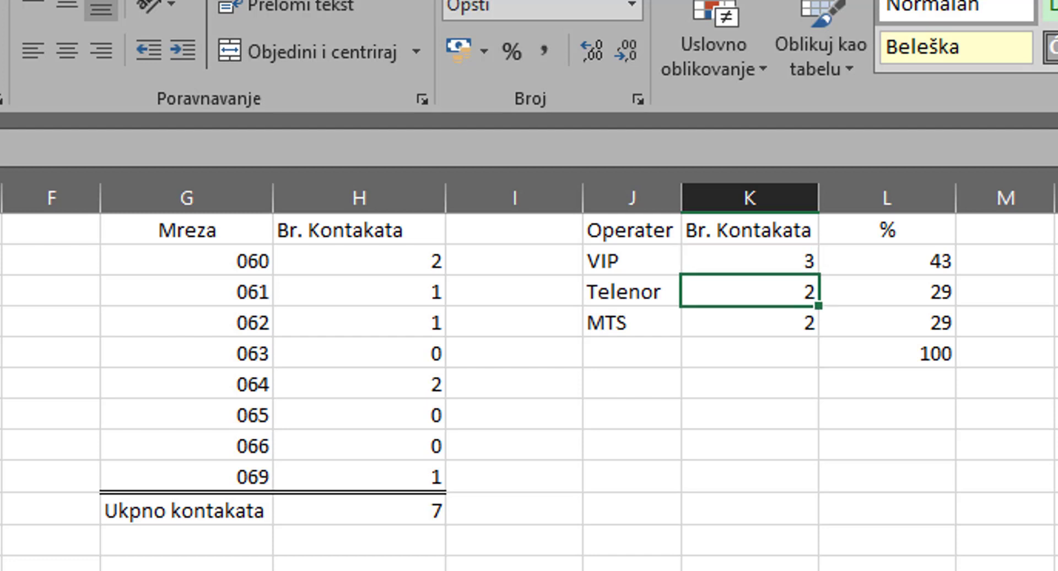
left_click(750, 322)
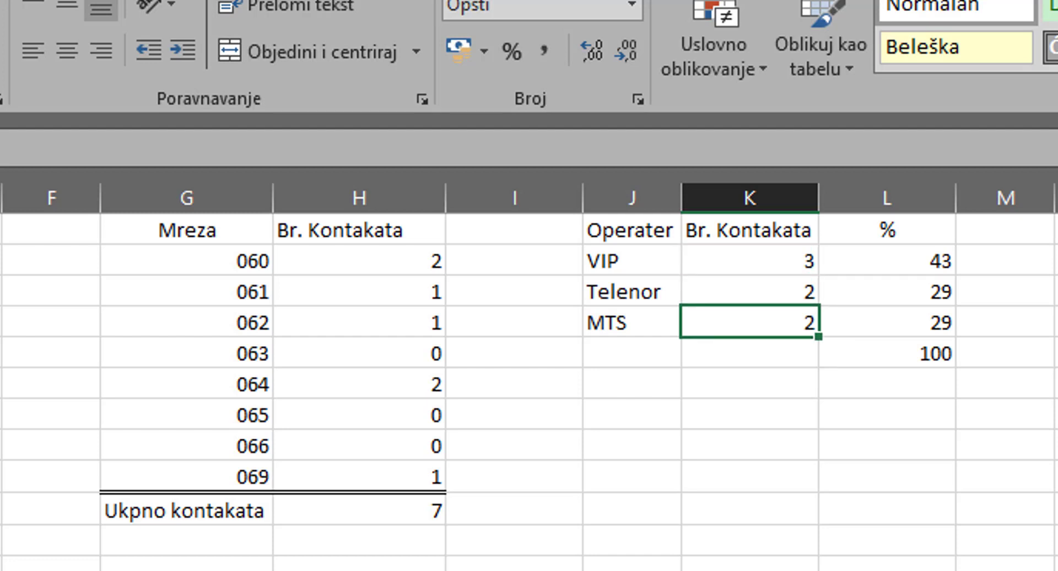
left_click(750, 292)
left_click(749, 261)
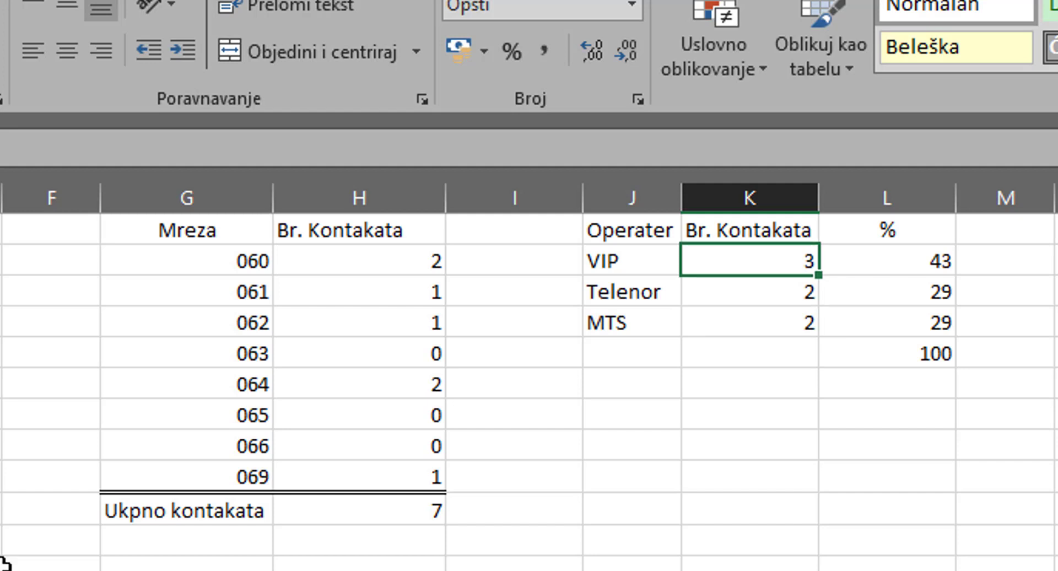
left_click(303, 508)
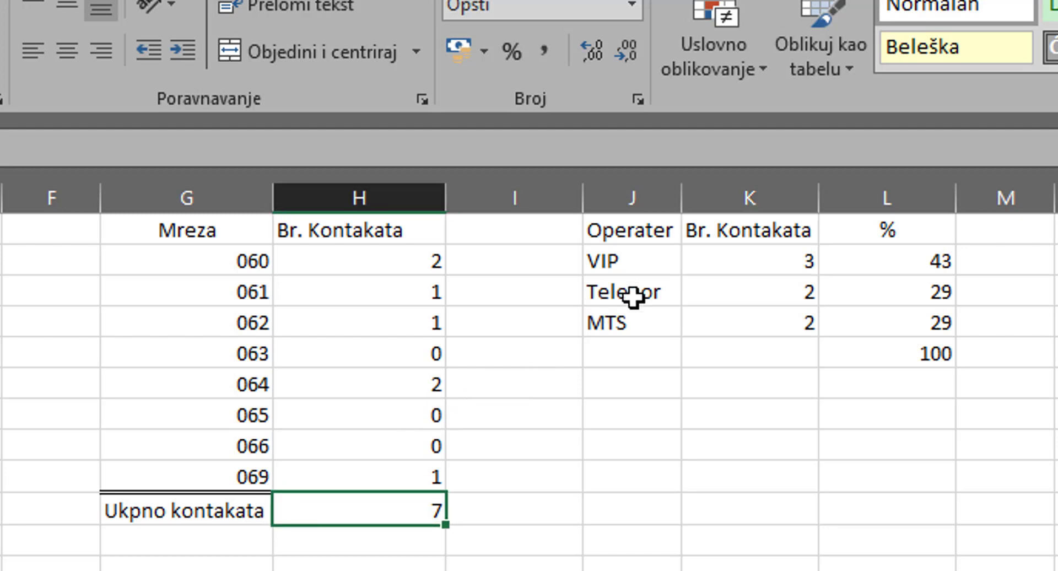
left_click(698, 267)
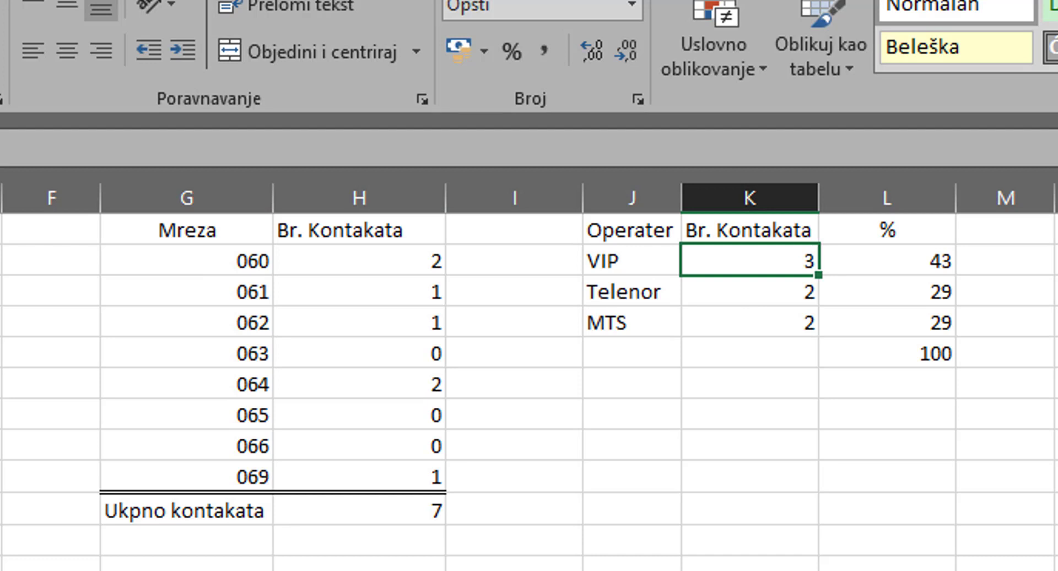
key("shift+F3")
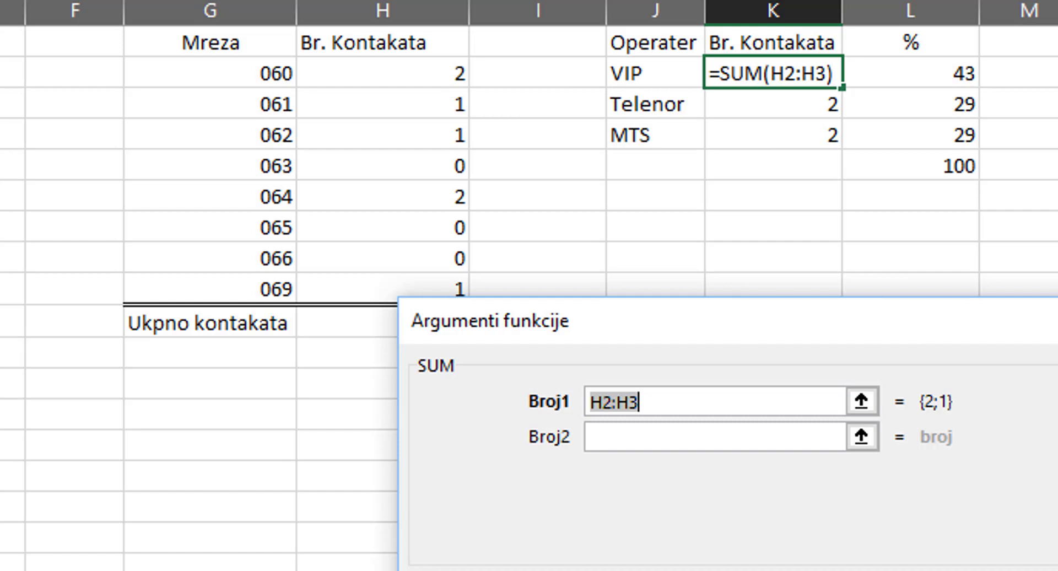
Close the SUM arguments, keeping =SUM(H2:H3) with the VIP count at 3.
key("Return")
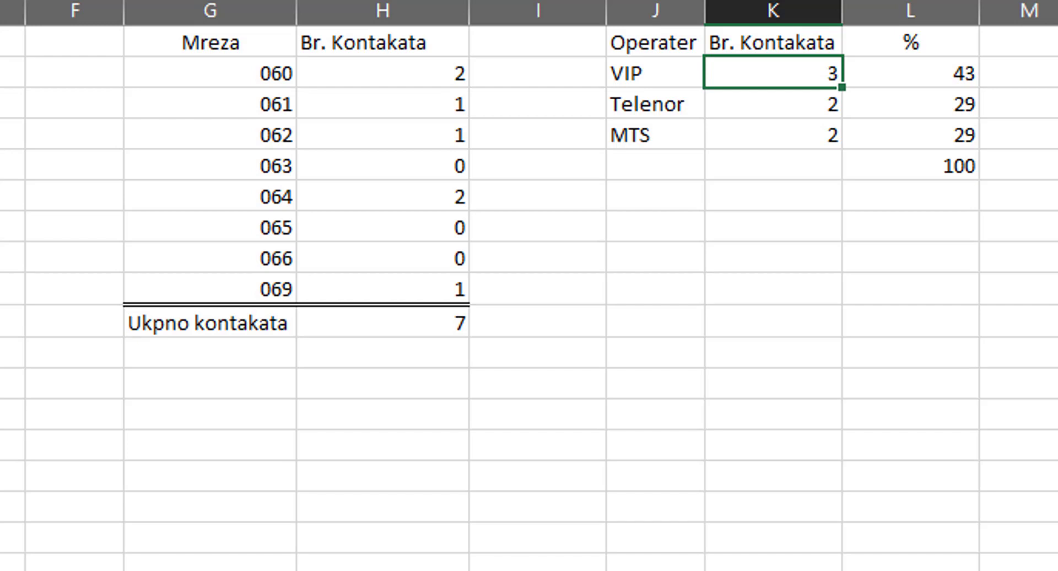
key("Left")
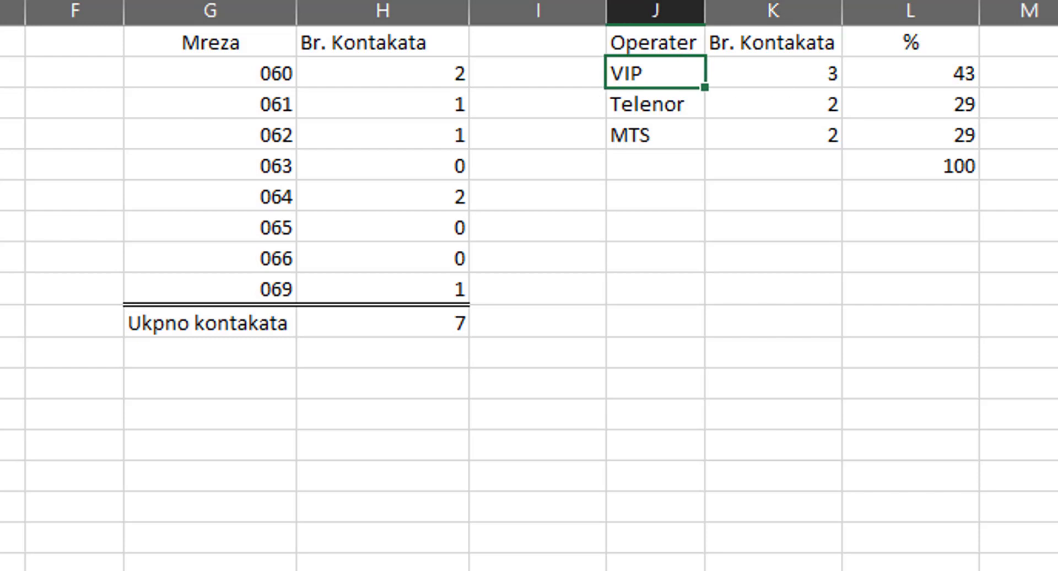
key("Down")
key("Down")
key("Right")
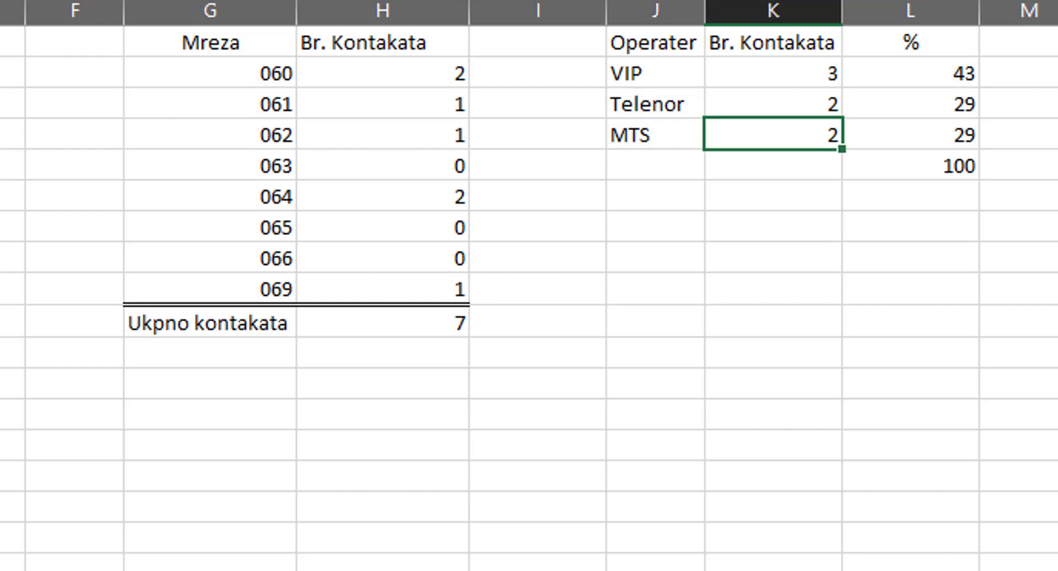
key("Right")
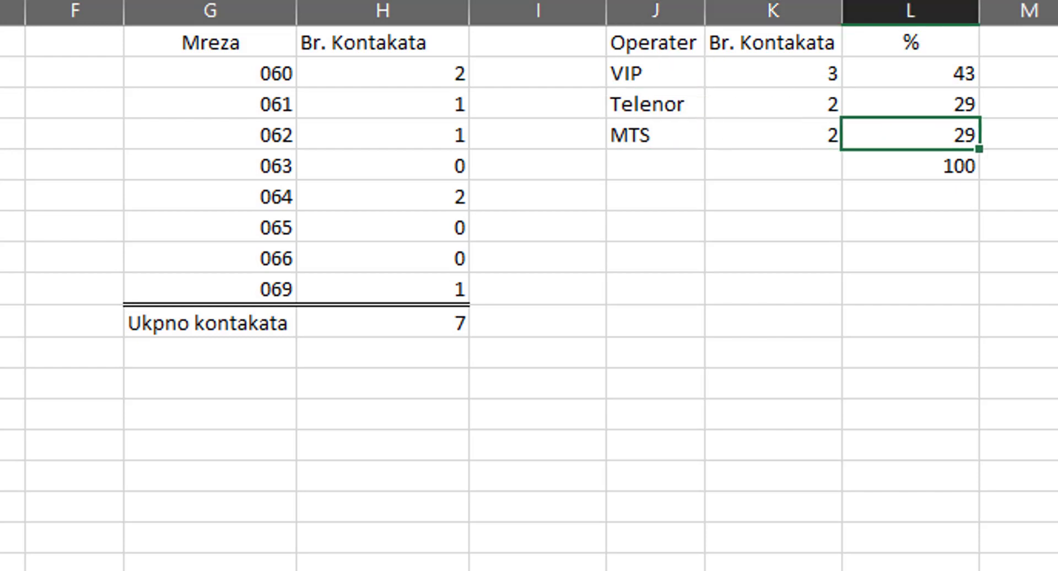
key("Left")
key("Up")
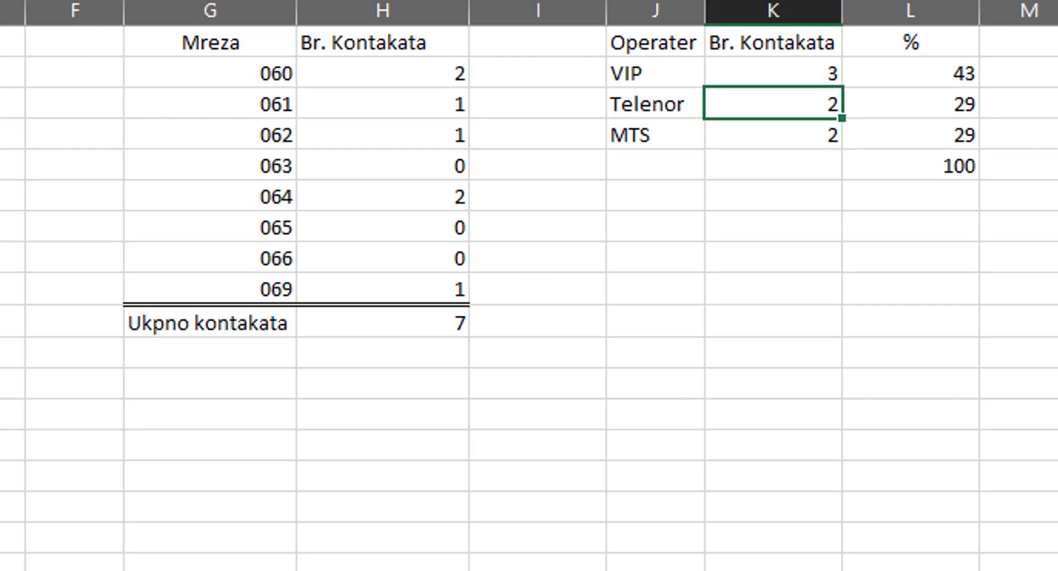
key("Up")
key("Down")
key("Down")
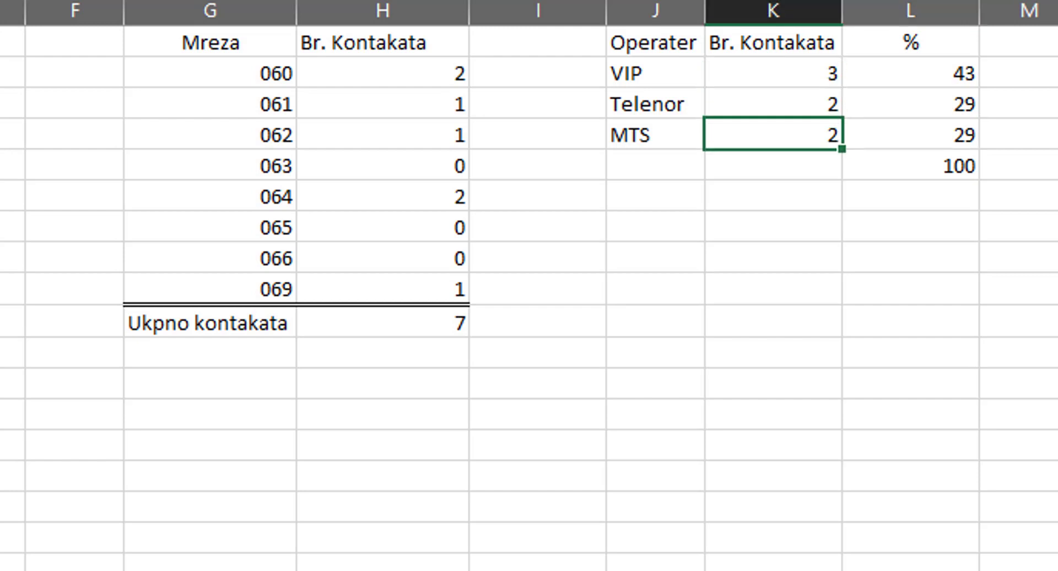
key("Left")
key("Left")
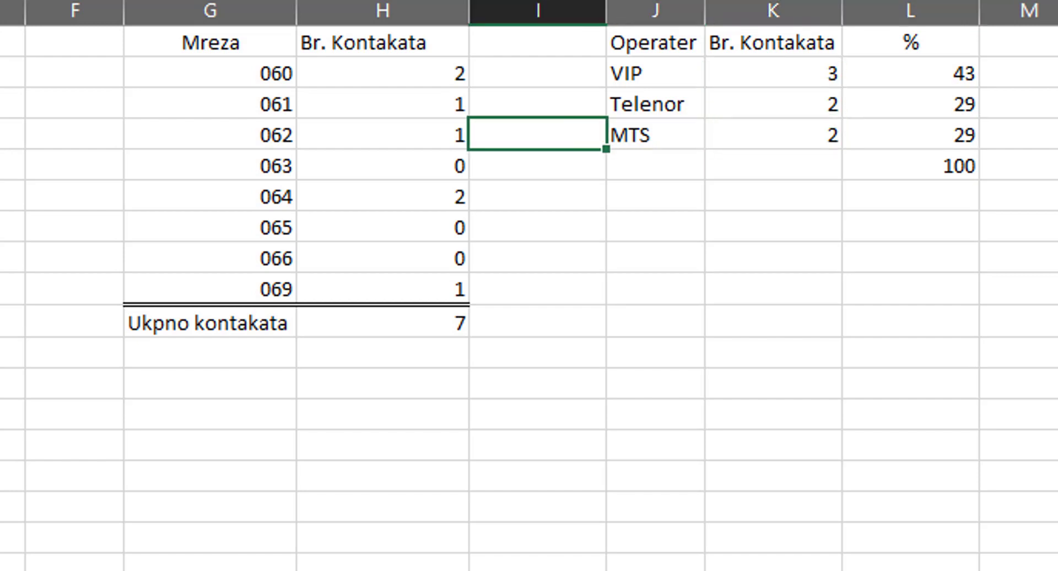
key("Left")
key("Down")
key("Down")
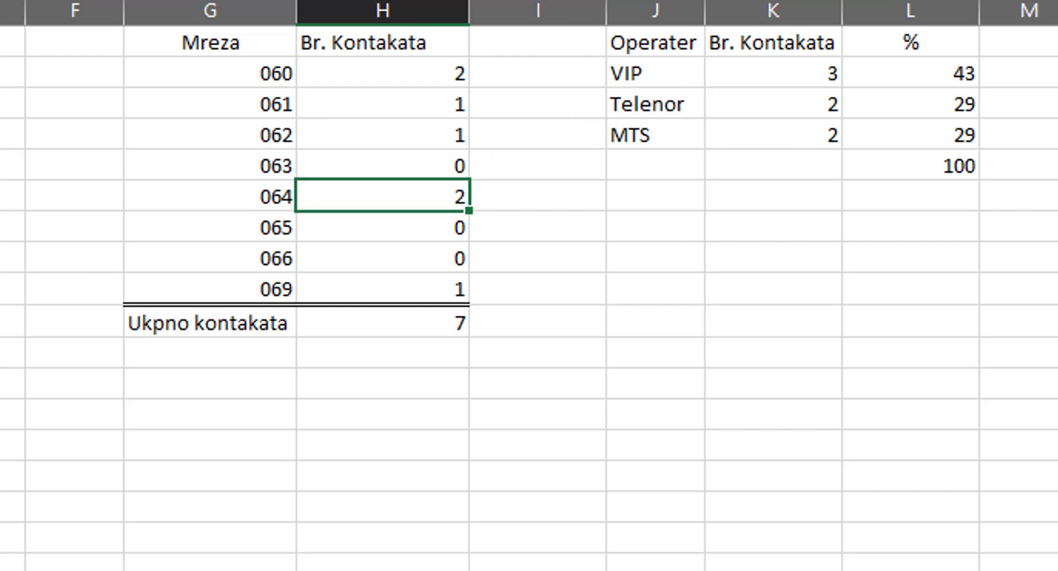
key("Up")
key("Up")
key("Up")
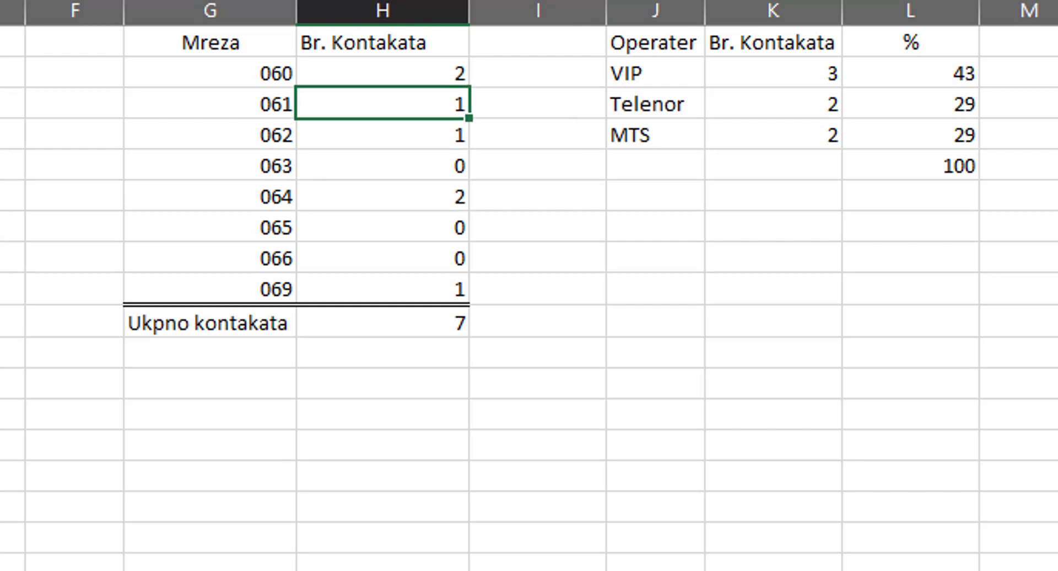
key("Up")
key("Right")
key("Right")
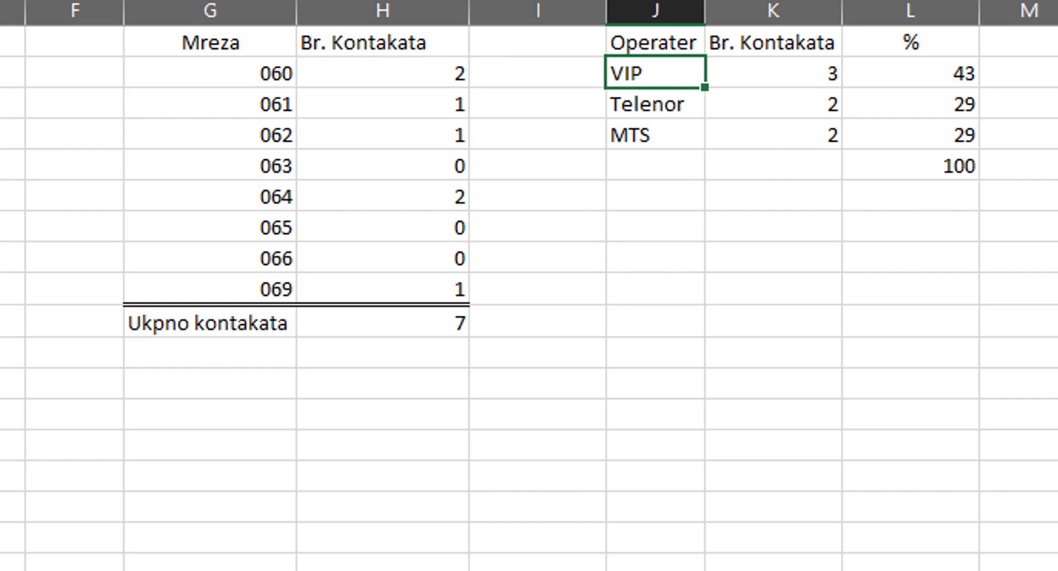
key("Right")
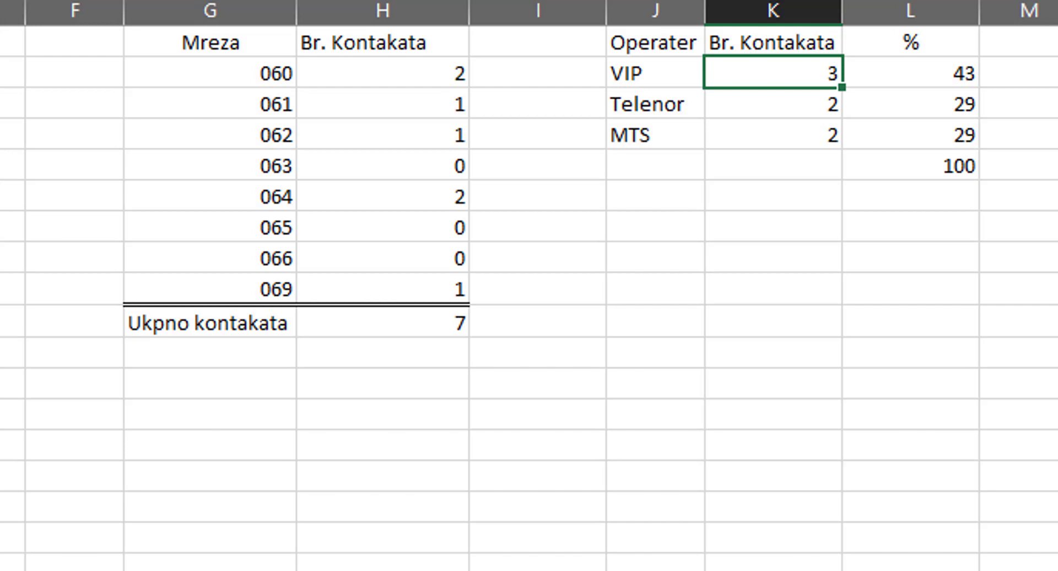
key("Right")
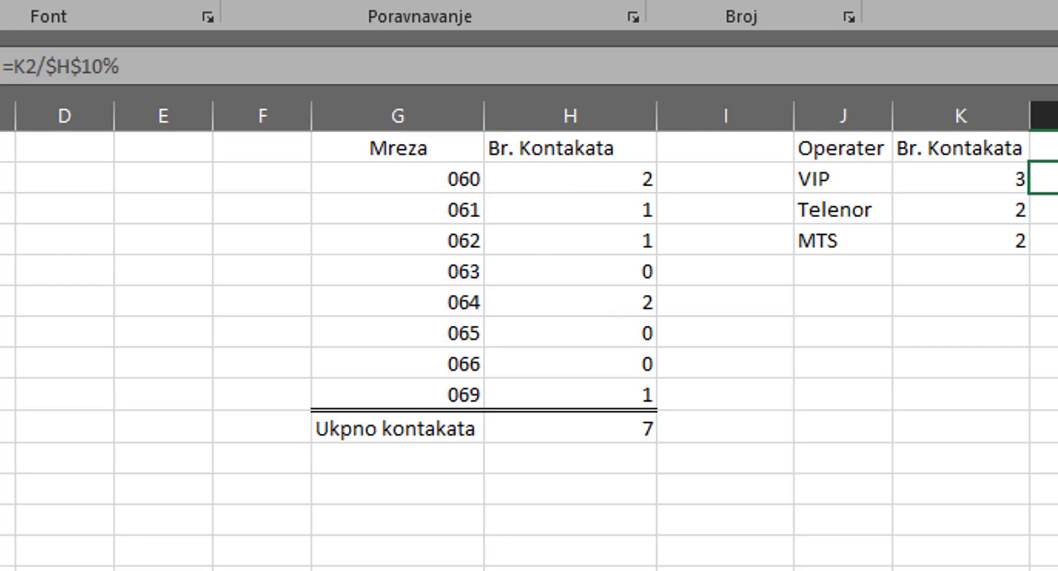
key("Down")
key("Down")
key("Down")
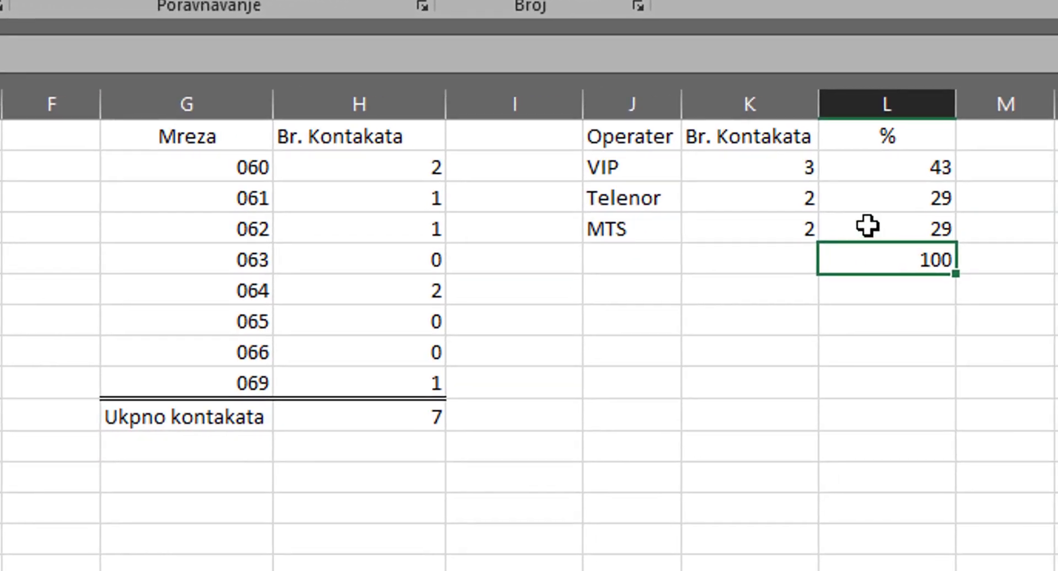
left_click(851, 168)
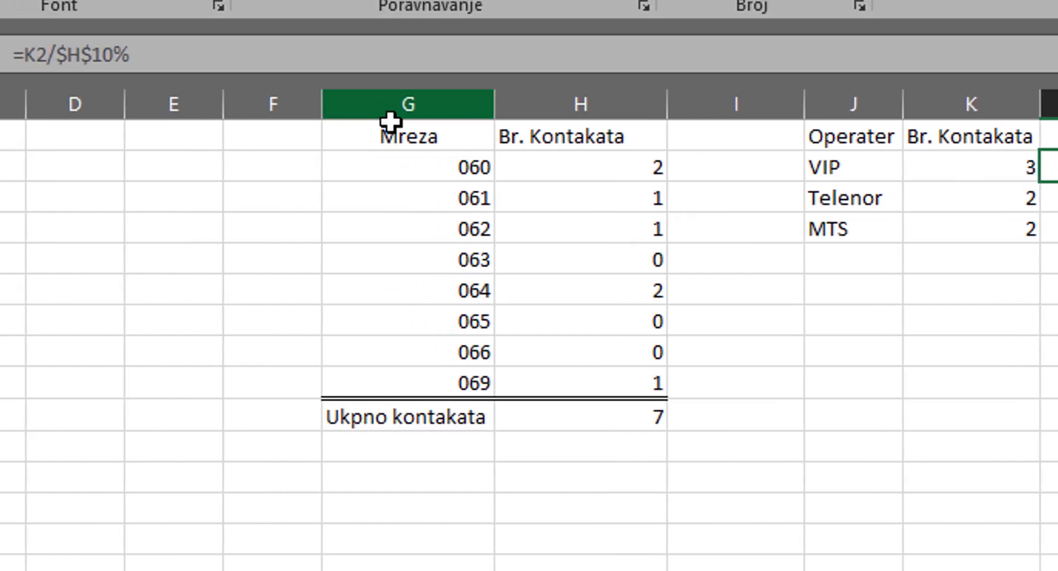
left_click(1006, 167)
left_click(1055, 197)
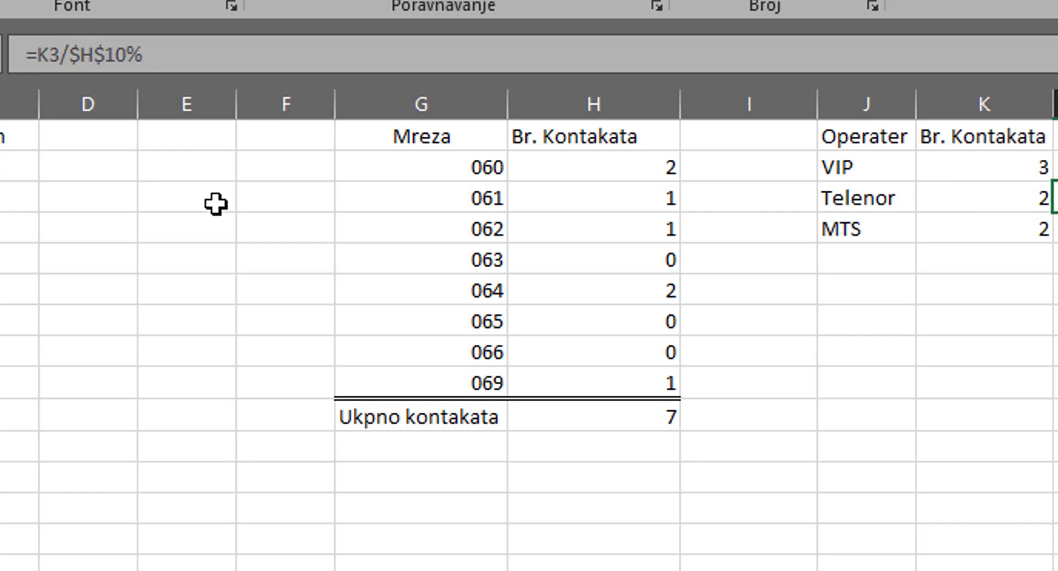
left_click(119, 94)
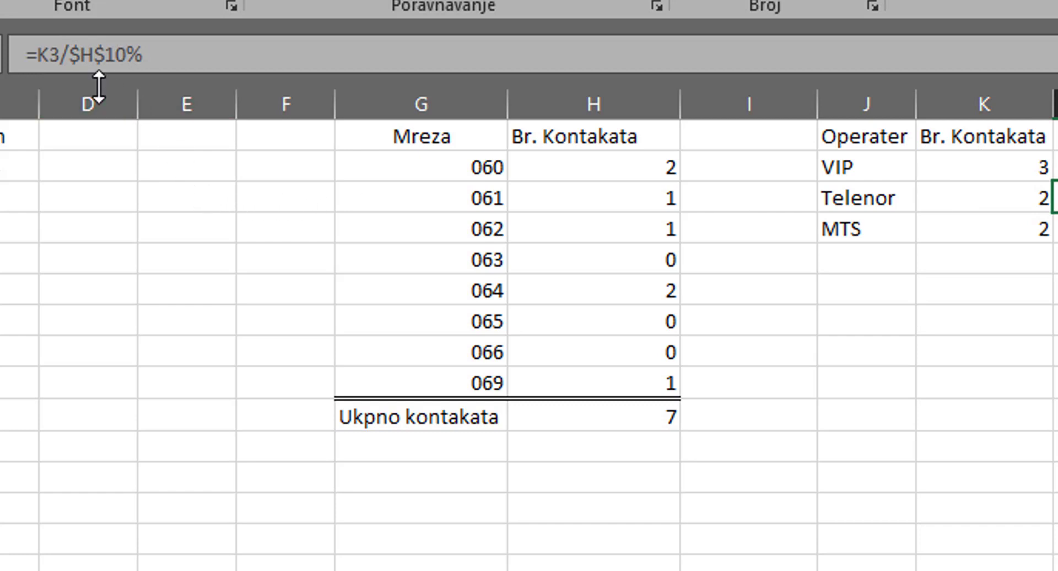
key("Up")
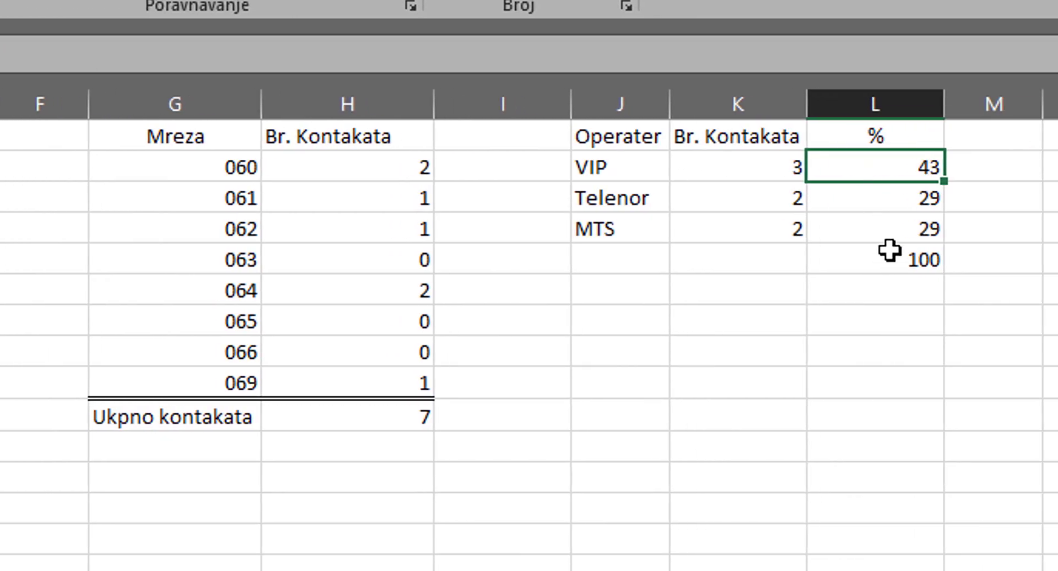
key("Left")
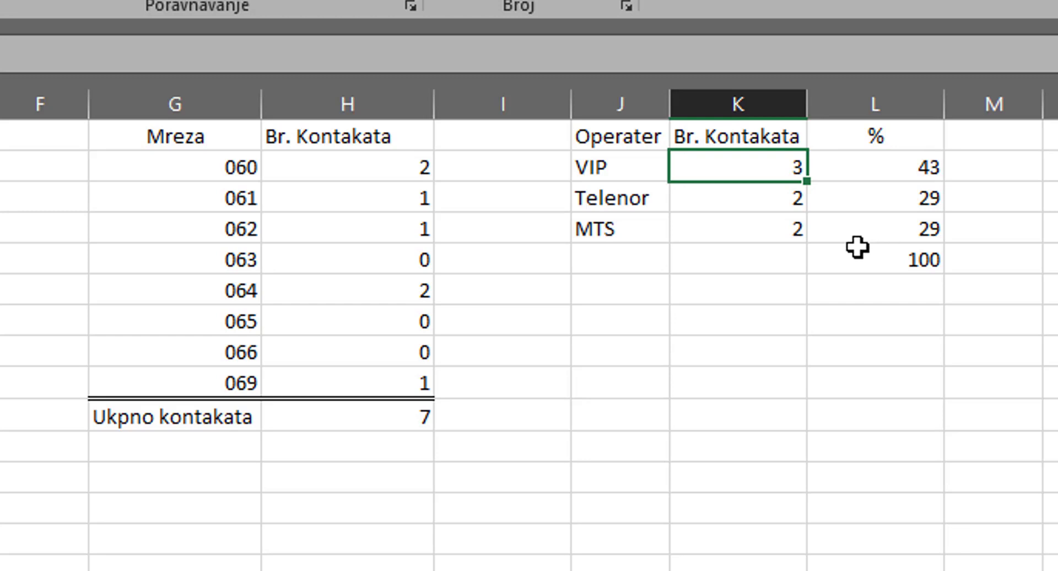
key("Down")
key("Down")
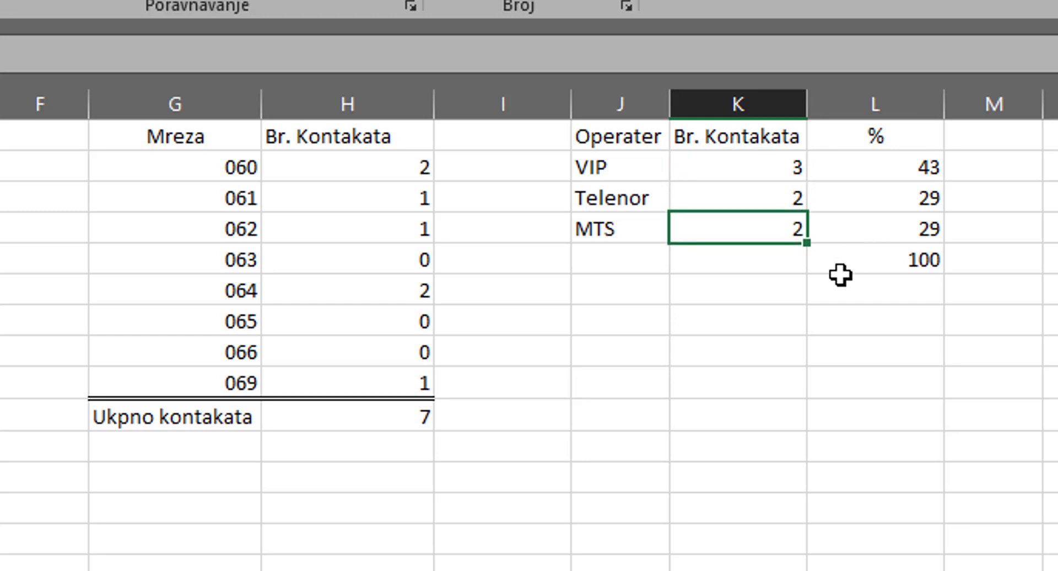
key("Up")
key("Up")
key("Right")
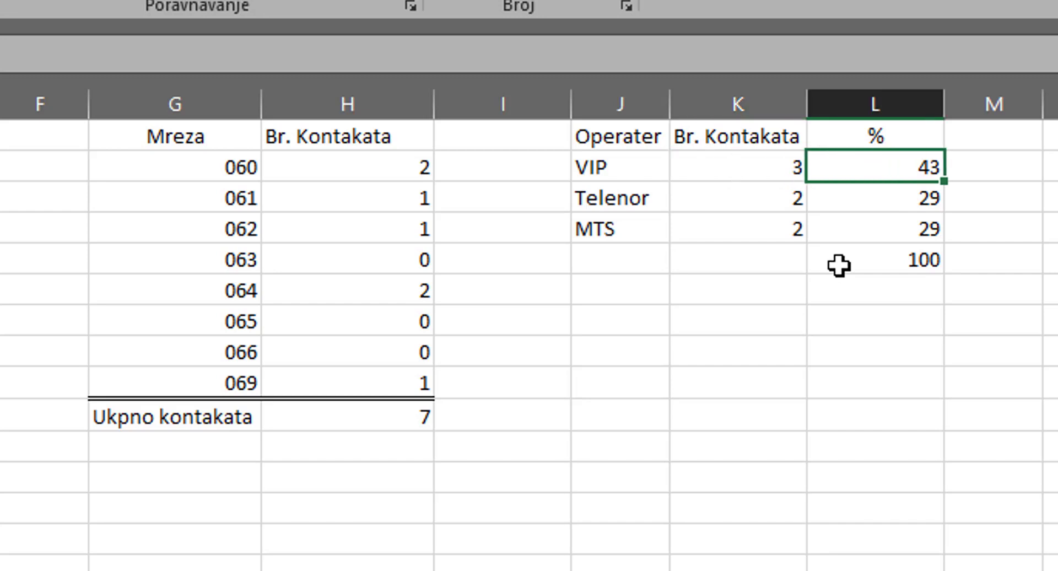
key("Down")
key("Down")
key("Down")
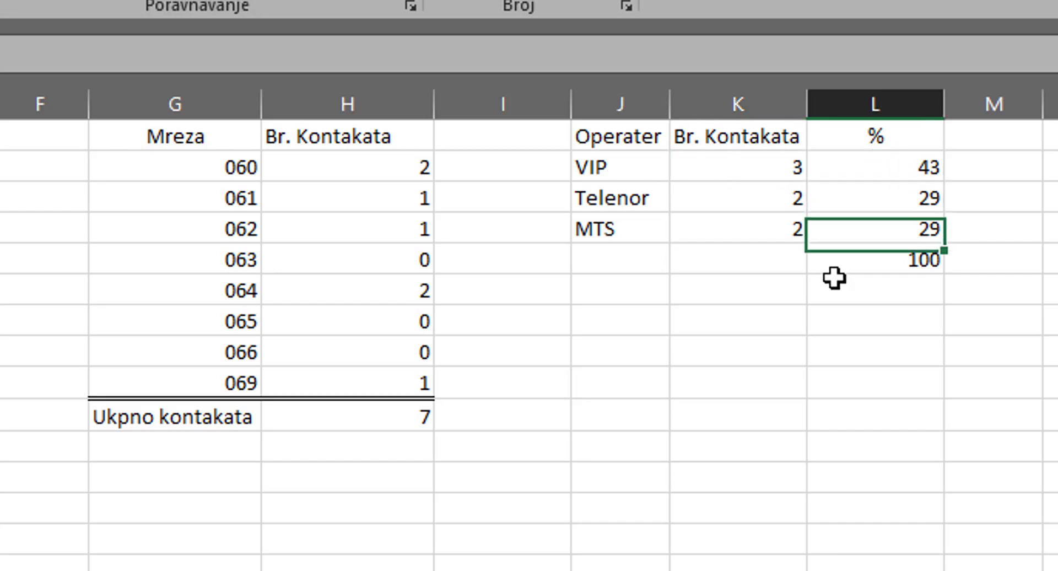
key("Up")
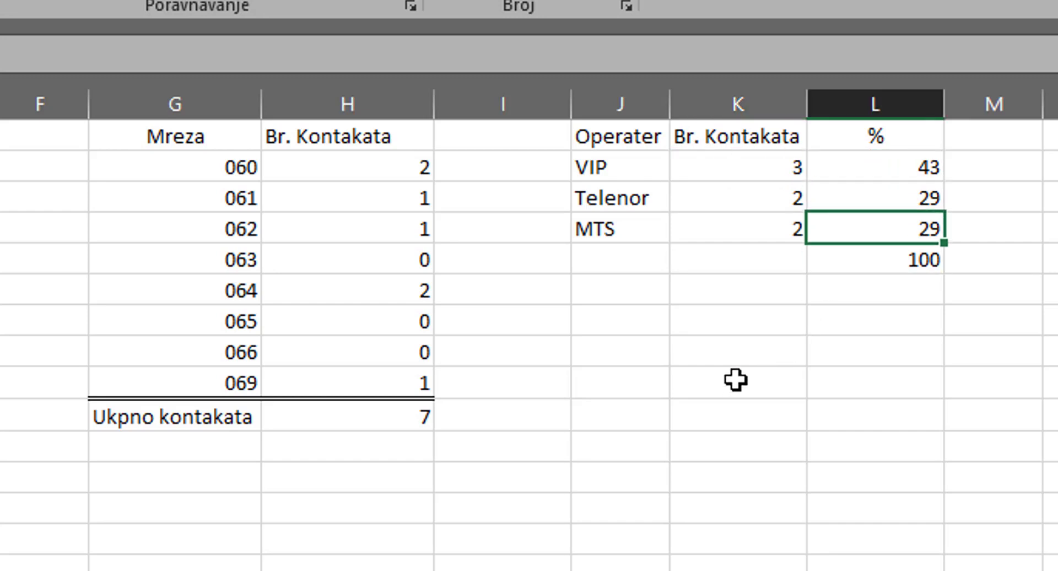
key("Down")
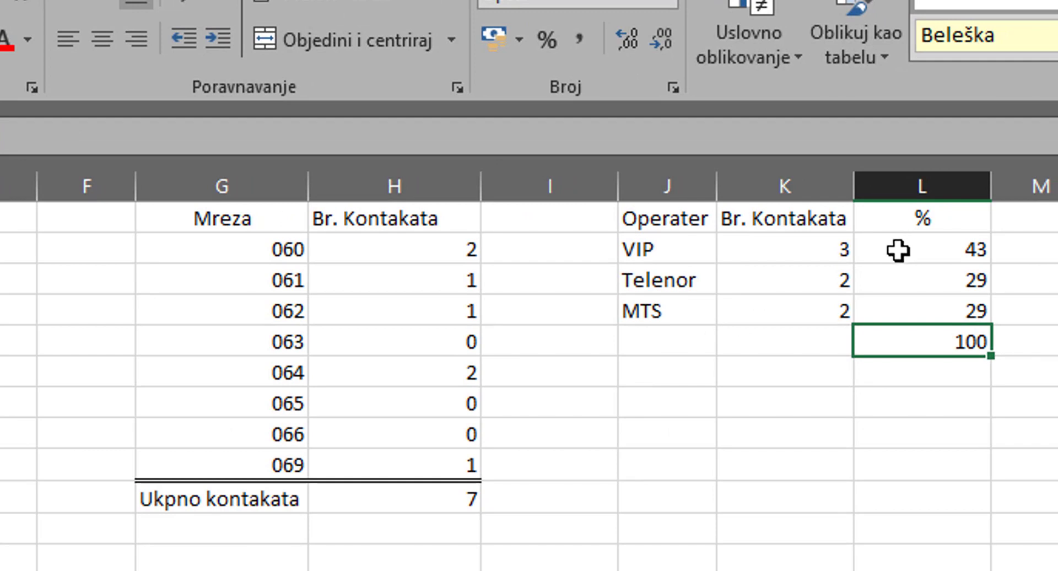
left_click_drag(903, 249, 892, 310)
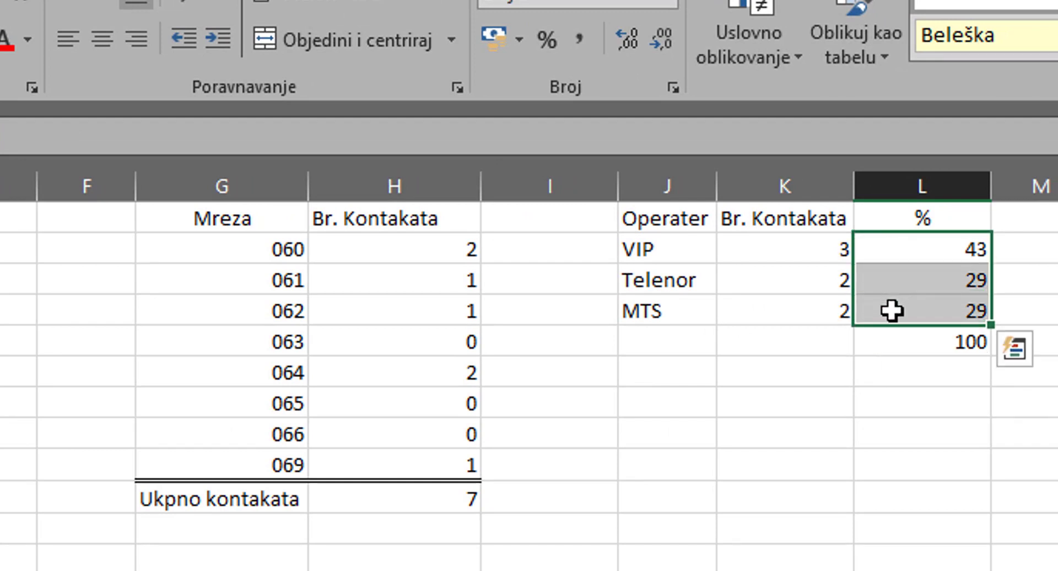
left_click(877, 352)
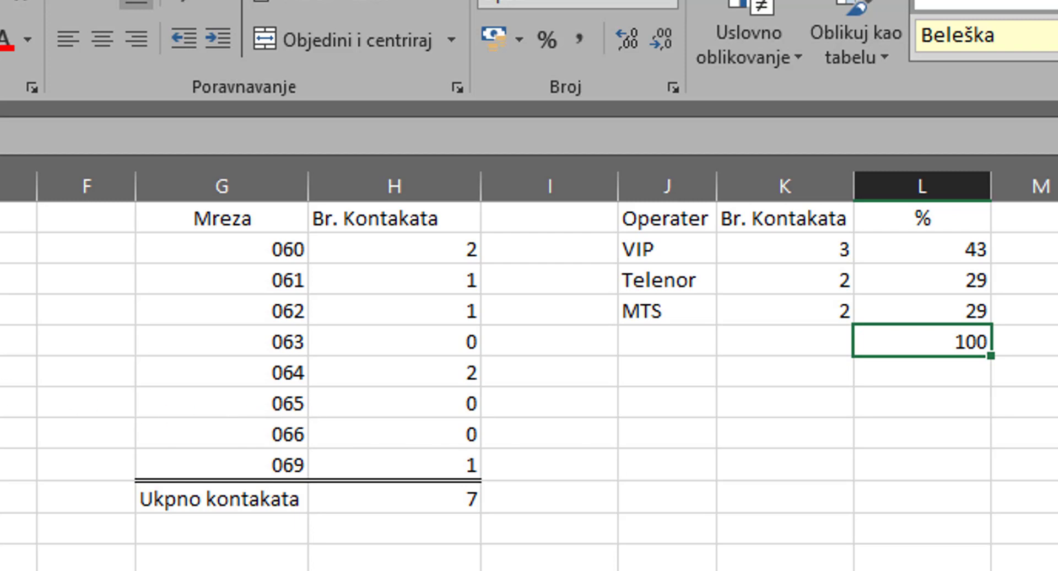
Apply the custom number format 000 to the pozivni prefix codes in B2:B8.
mouse_move(260, 270)
left_mouse_down()
mouse_move(216, 430)
mouse_move(216, 488)
mouse_move(224, 459)
left_mouse_up()
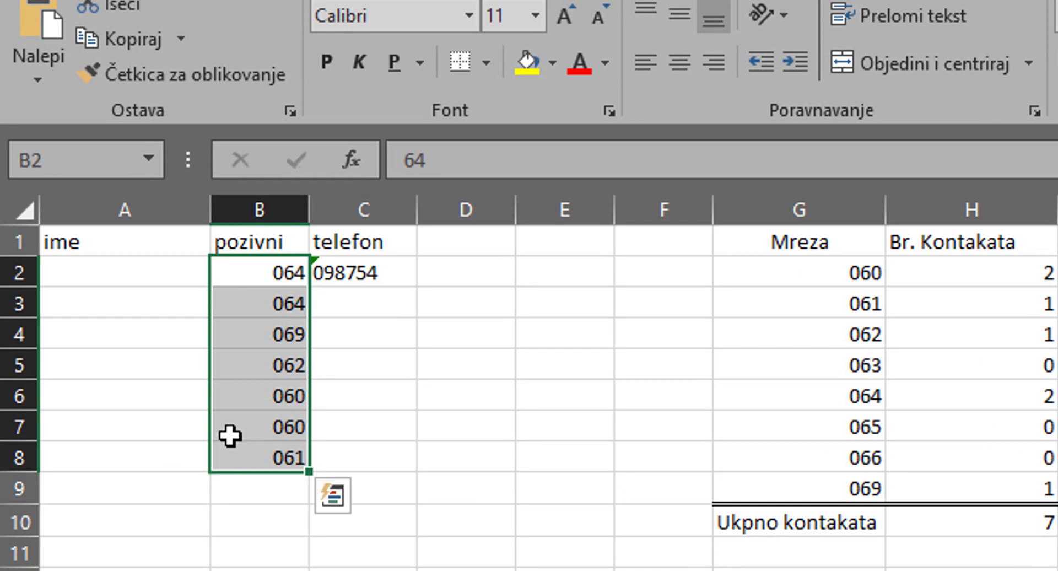
right_click(229, 435)
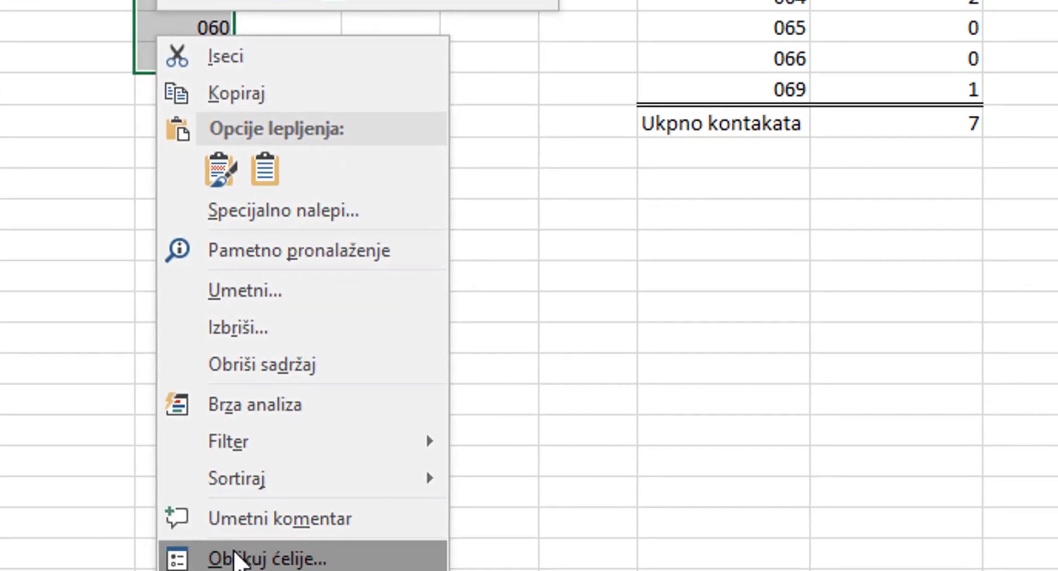
left_click(300, 529)
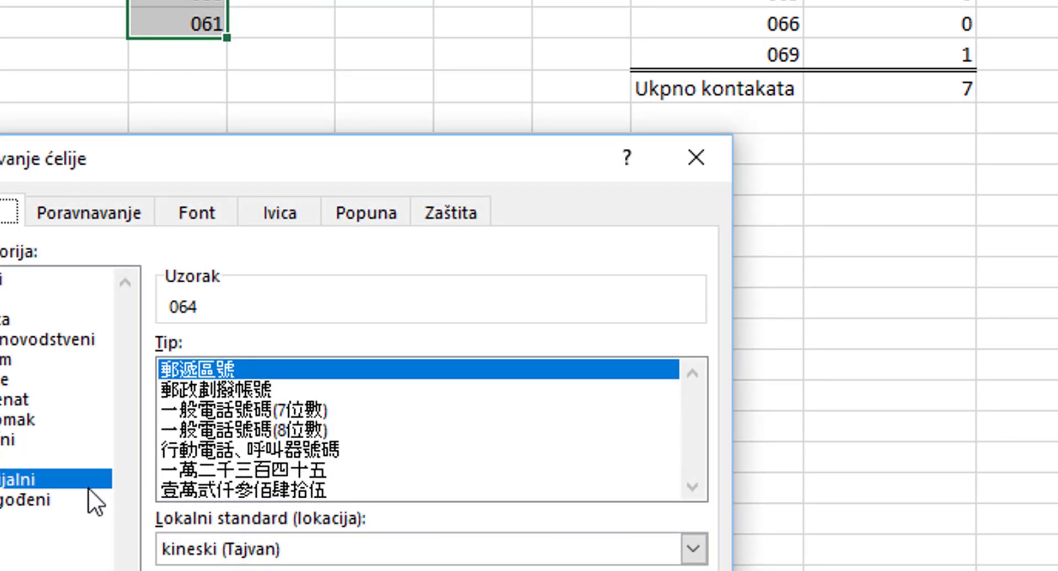
left_click(71, 498)
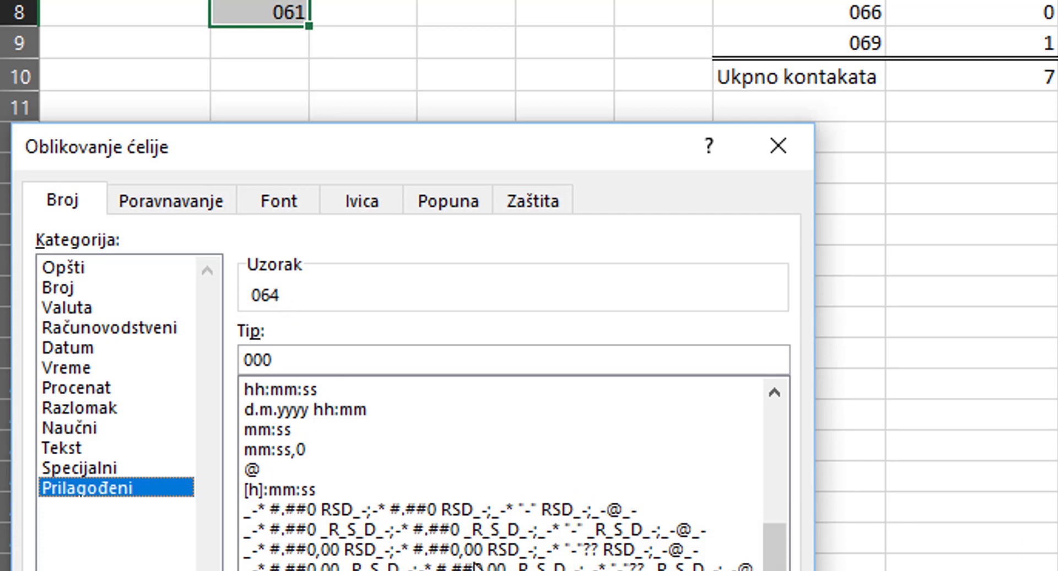
key("Return")
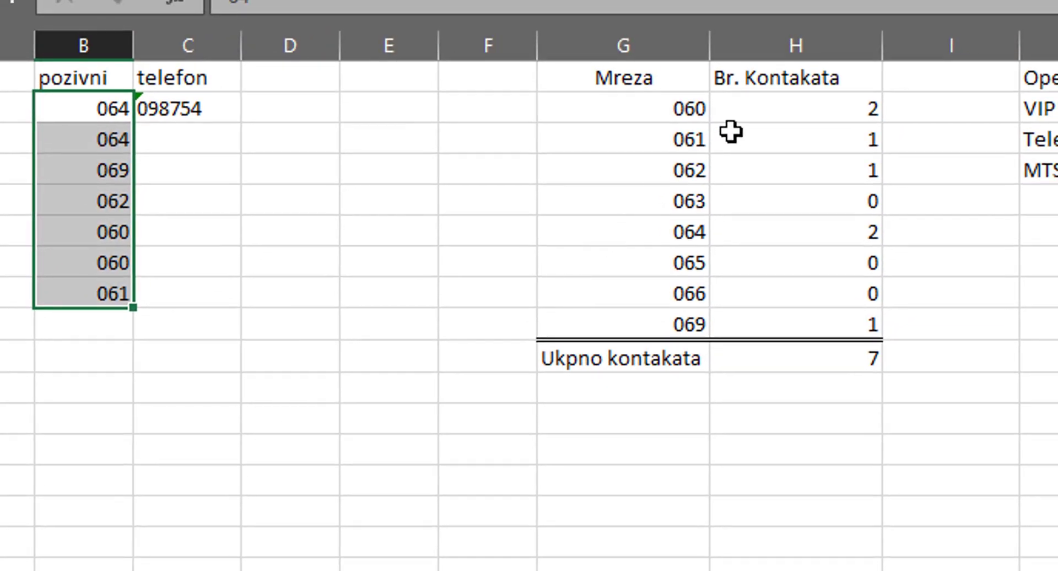
left_click(666, 112)
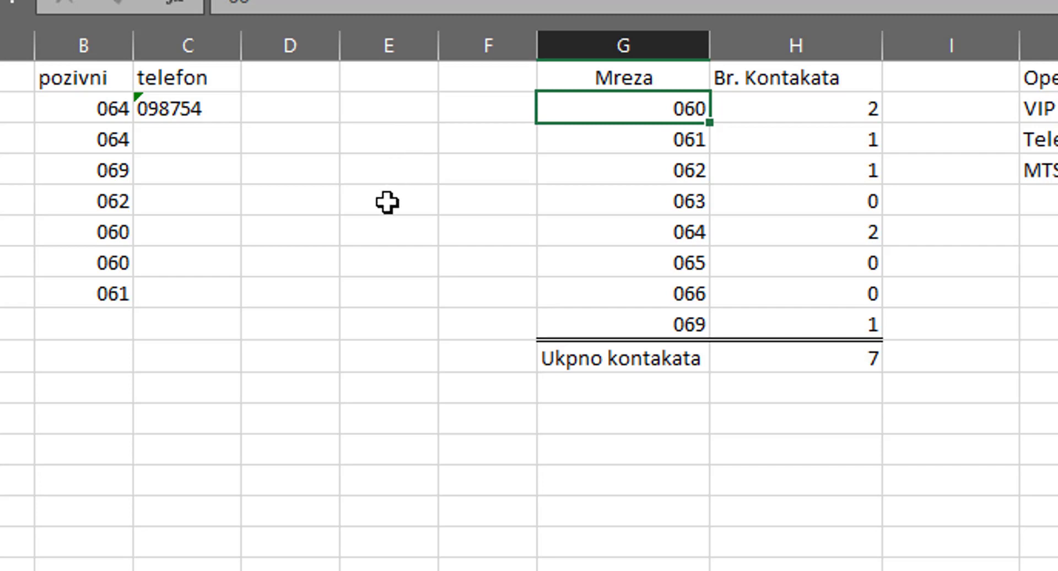
left_click(753, 109)
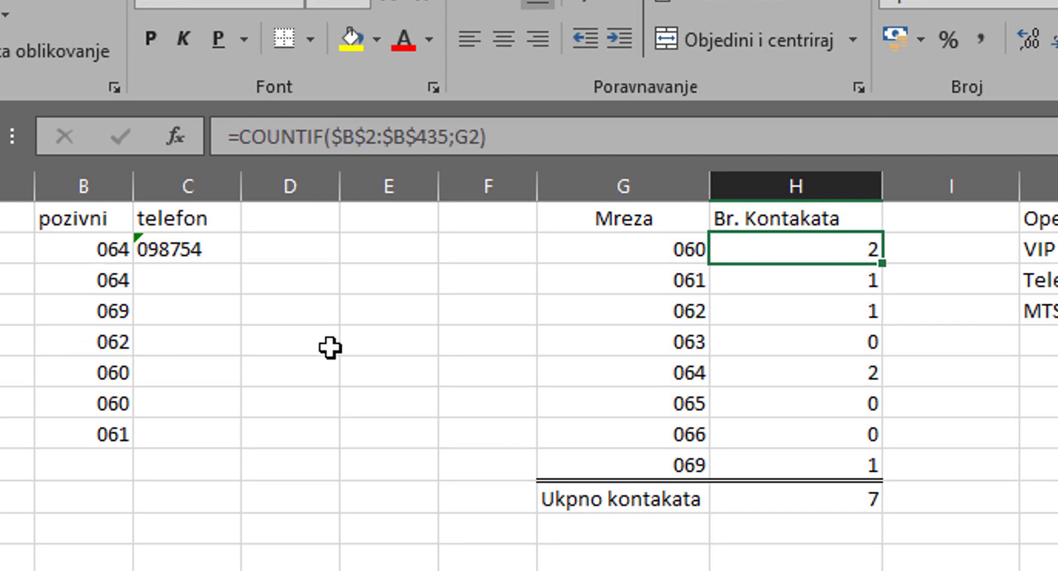
left_click(562, 247)
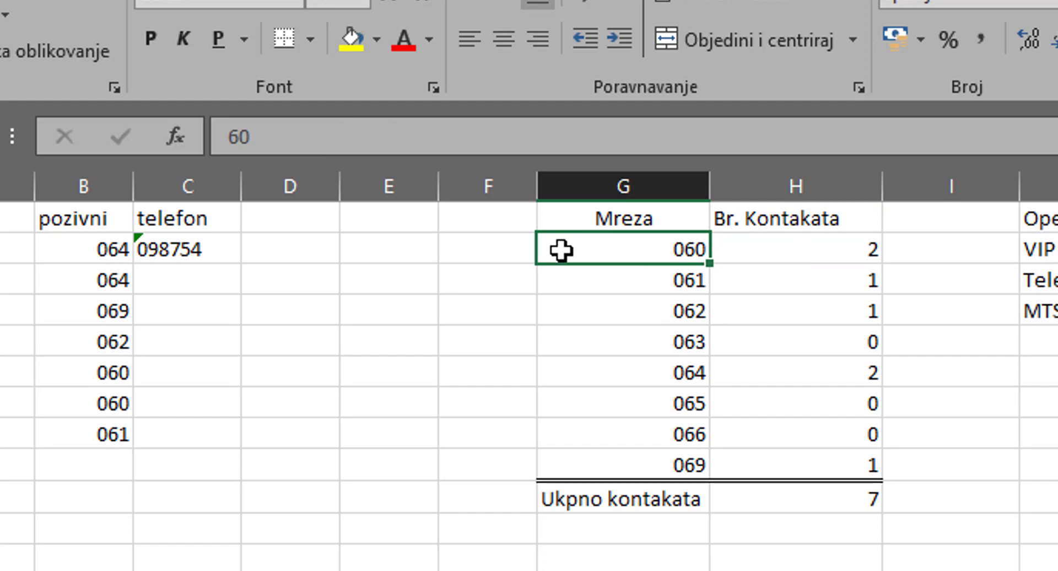
left_click(747, 260)
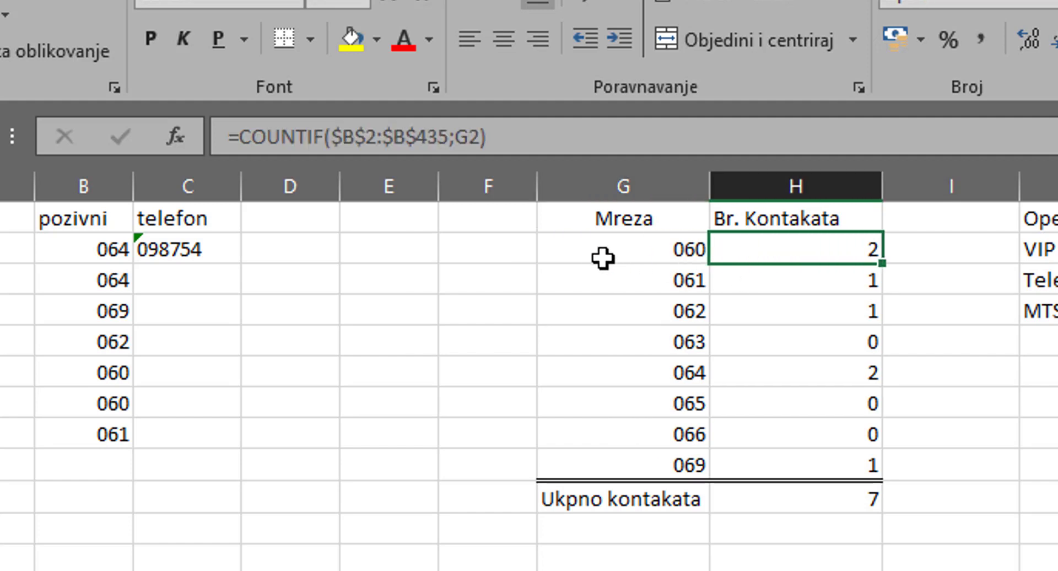
left_click(186, 144)
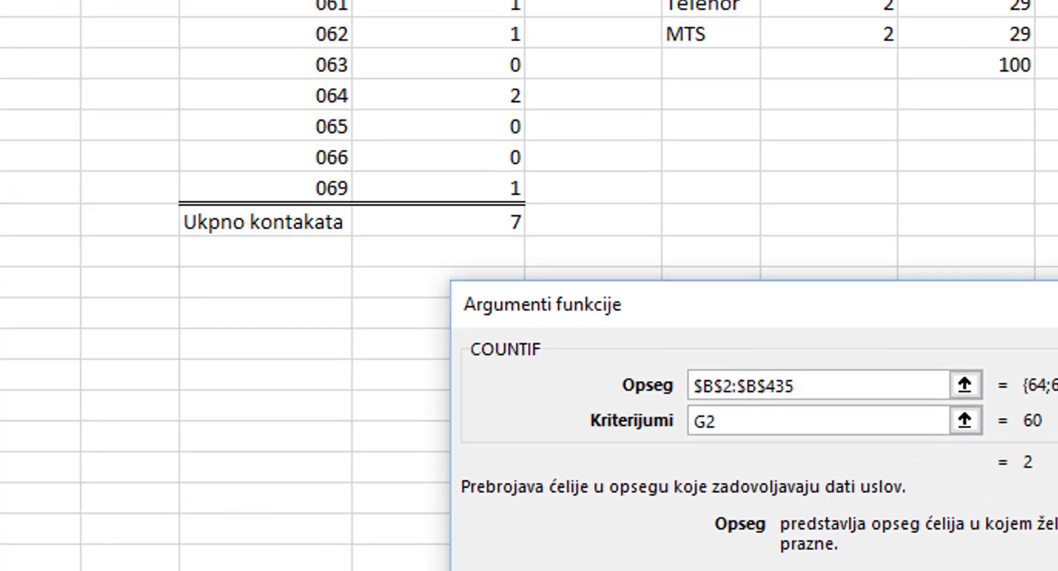
left_click(974, 502)
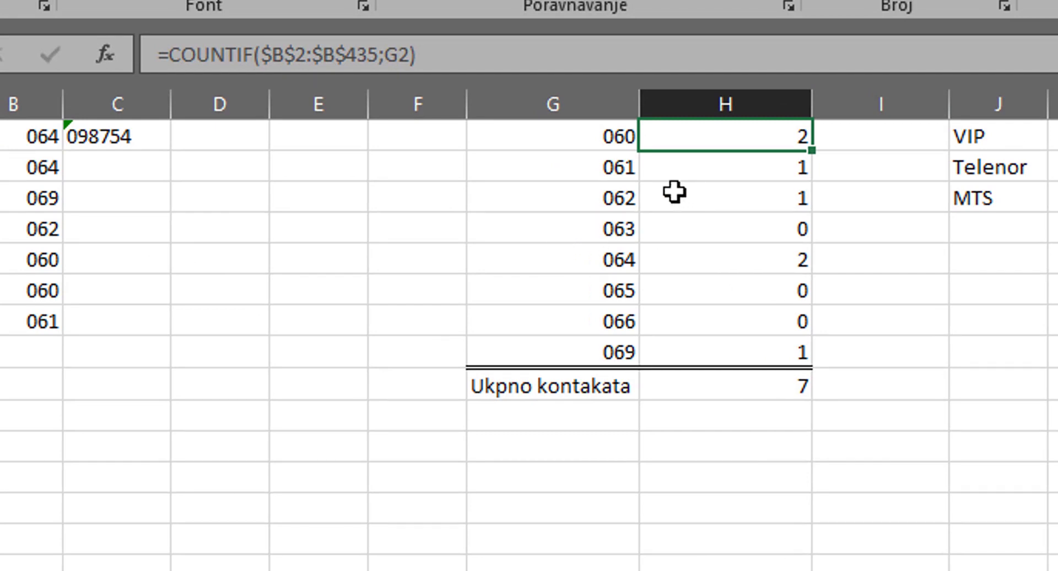
left_click(586, 169)
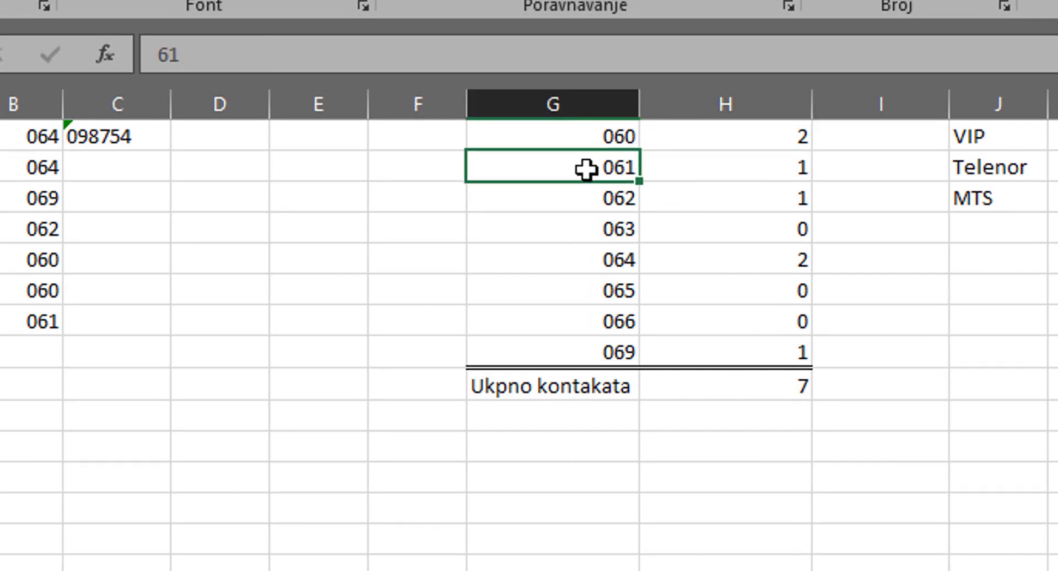
left_click(584, 198)
left_click(587, 227)
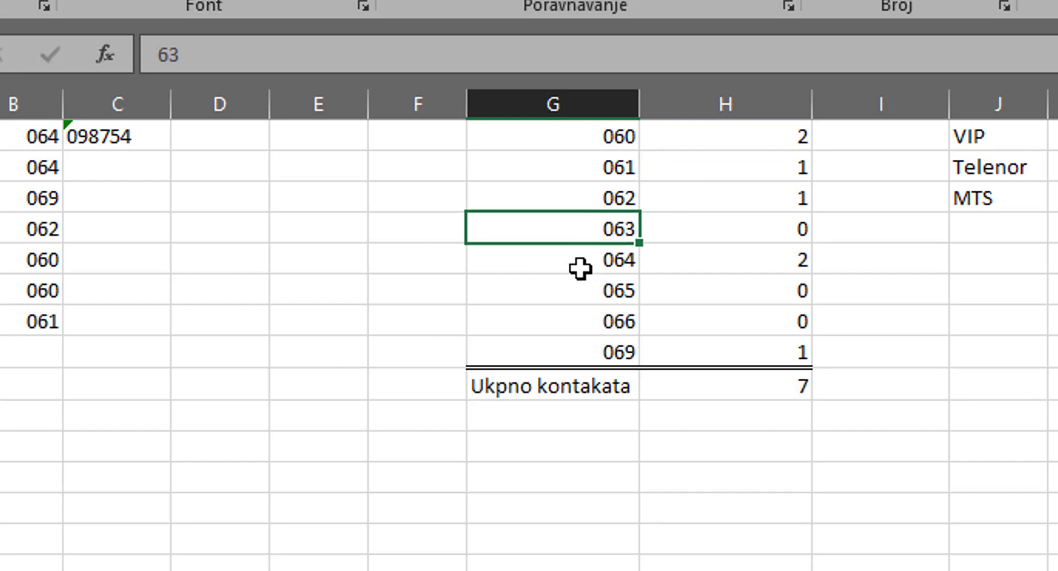
left_click_drag(9, 166, 12, 320)
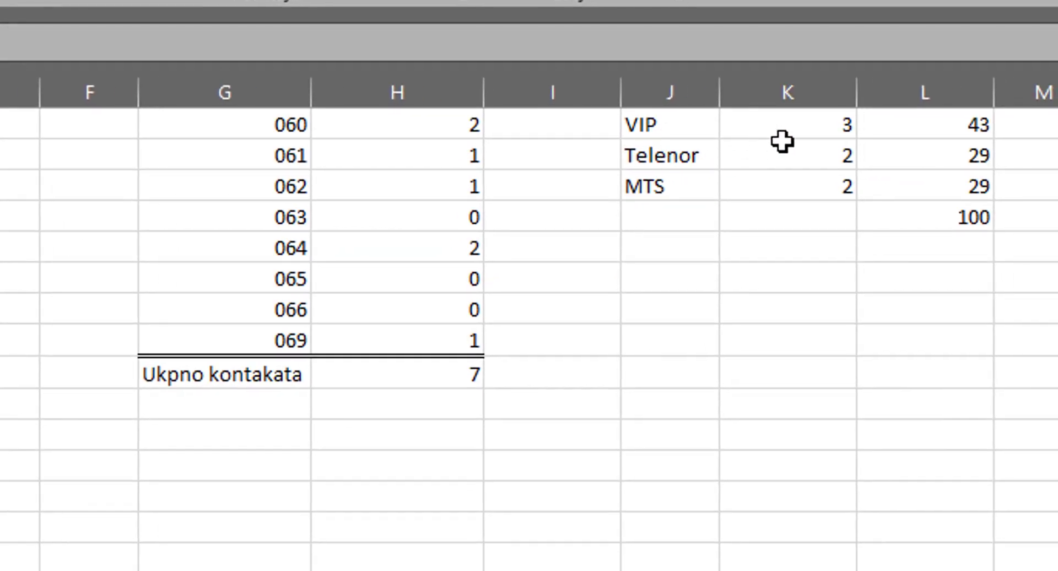
left_click(780, 130)
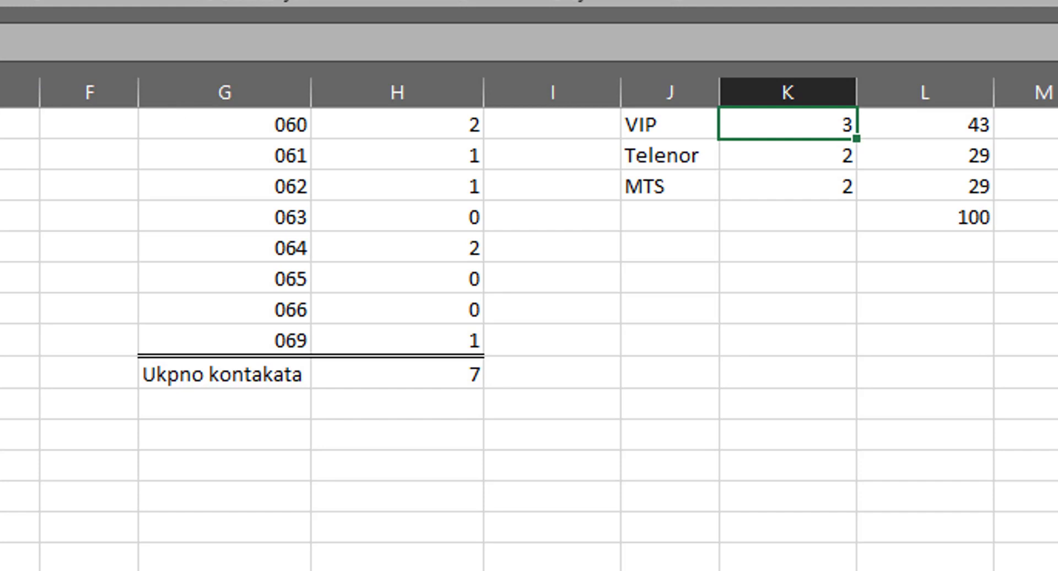
key("shift+F3")
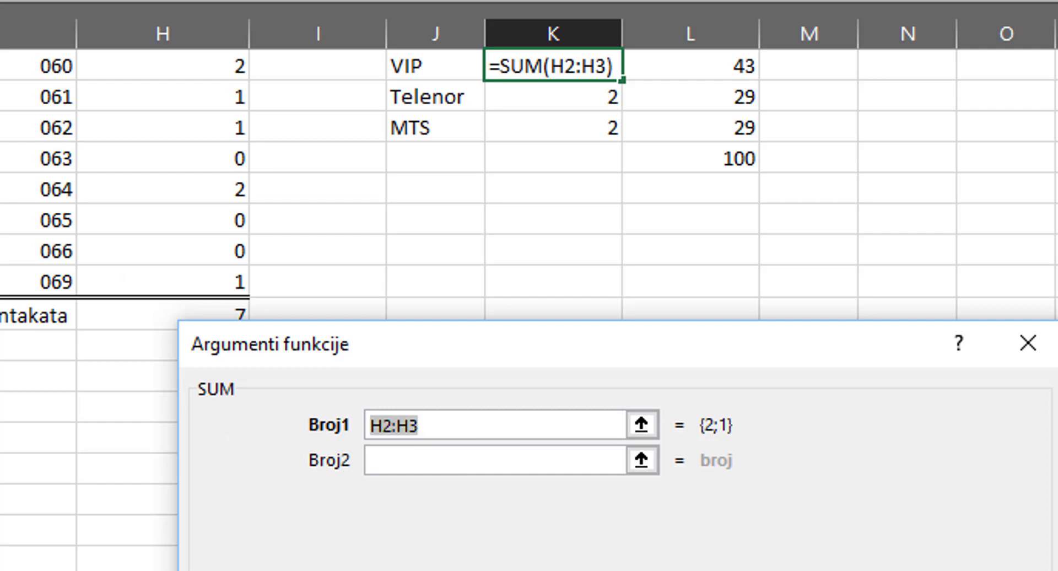
key("Return")
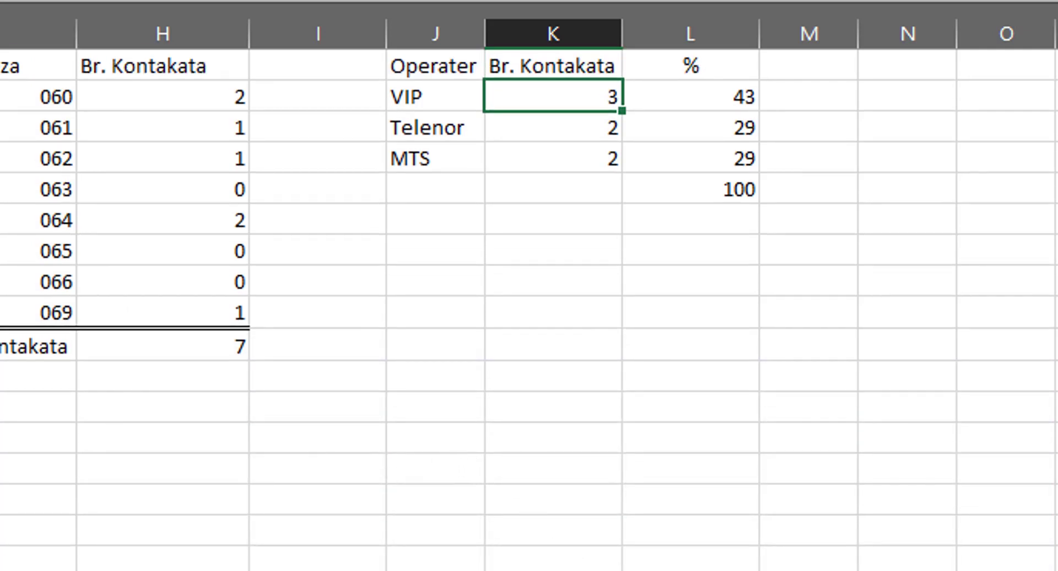
key("Left")
key("Left")
key("Left")
key("shift+Down")
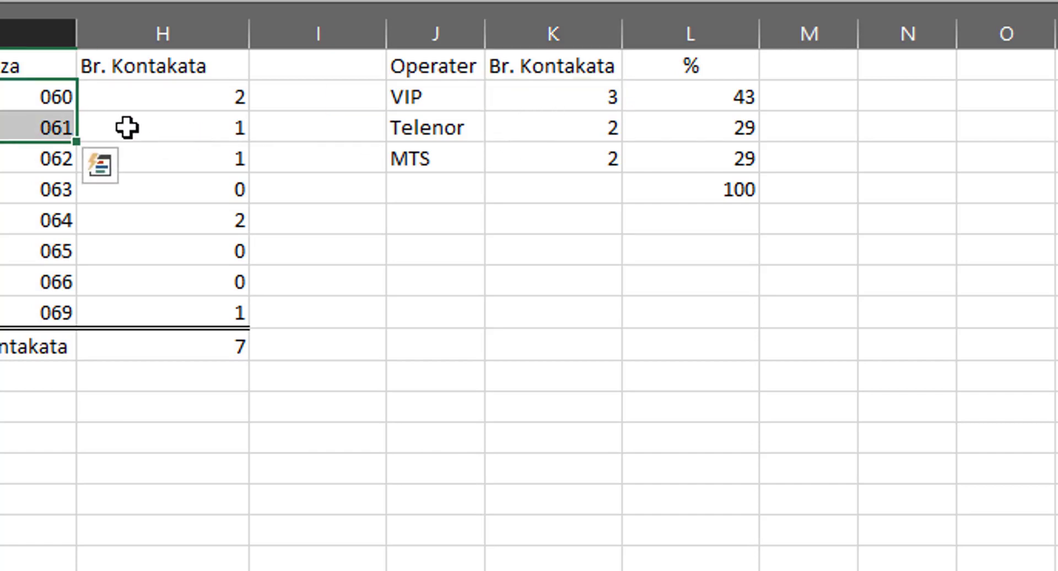
left_click(43, 98)
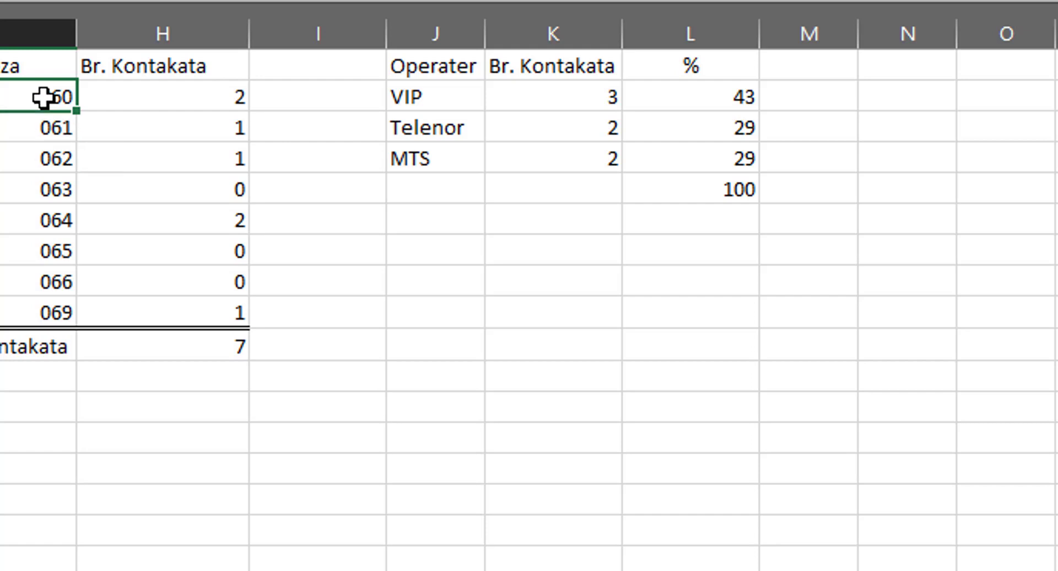
left_click_drag(40, 107, 28, 156)
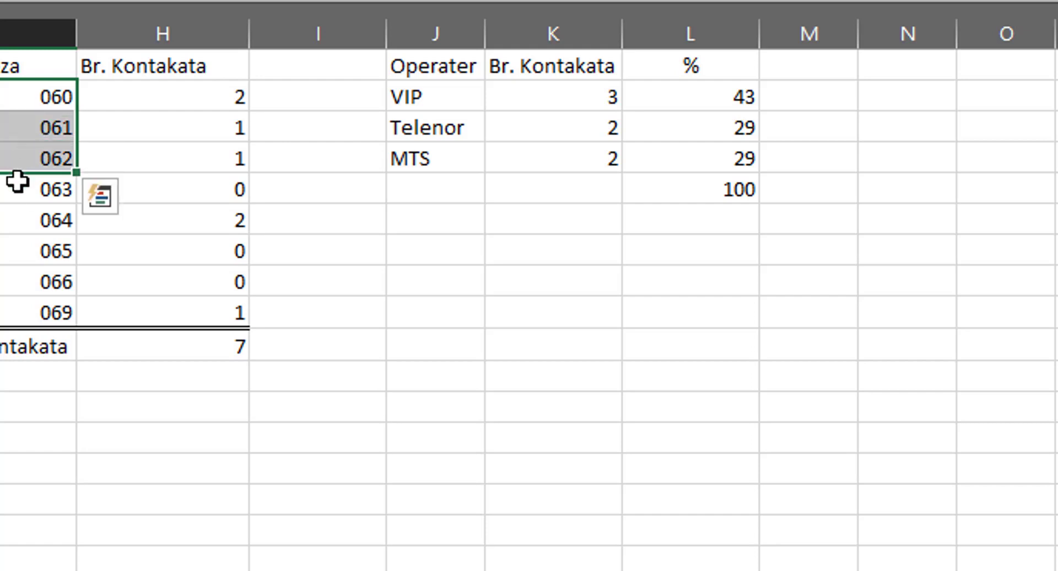
left_click(18, 182)
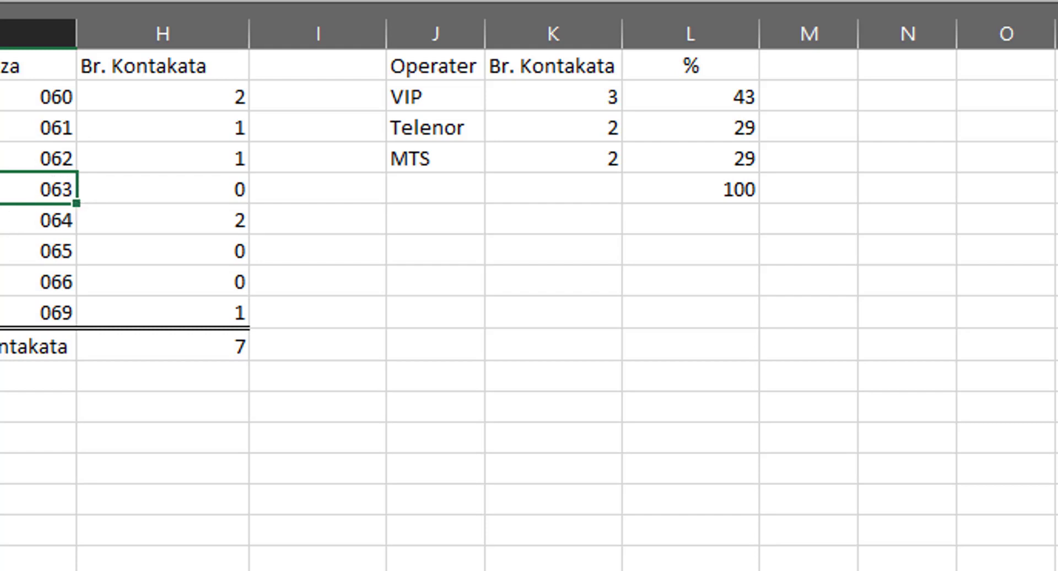
Correct the Telenor total's SUM formula so its first argument covers only the 062 count.
left_click(543, 131)
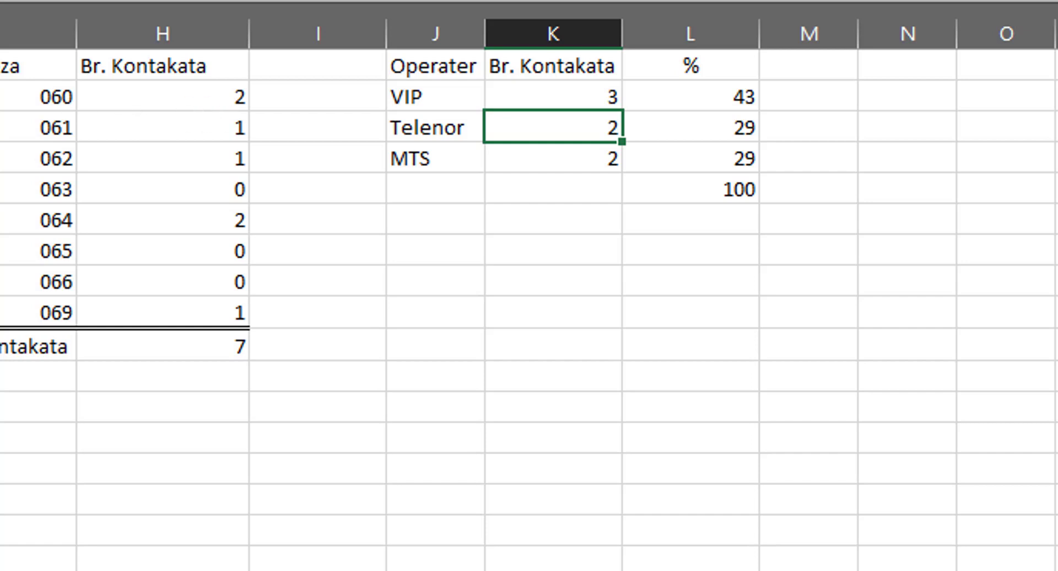
key("shift+F3")
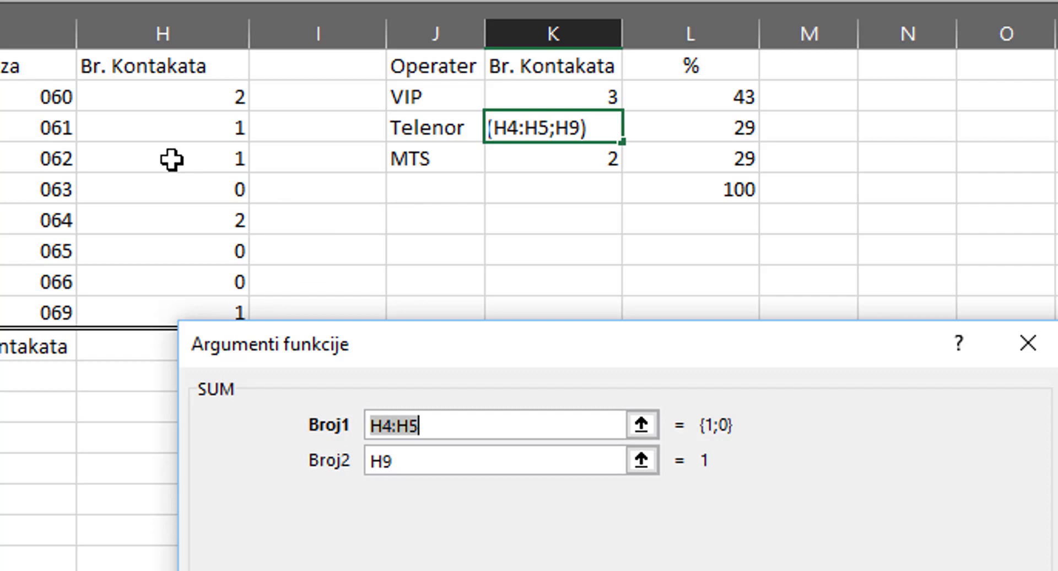
left_click(171, 160)
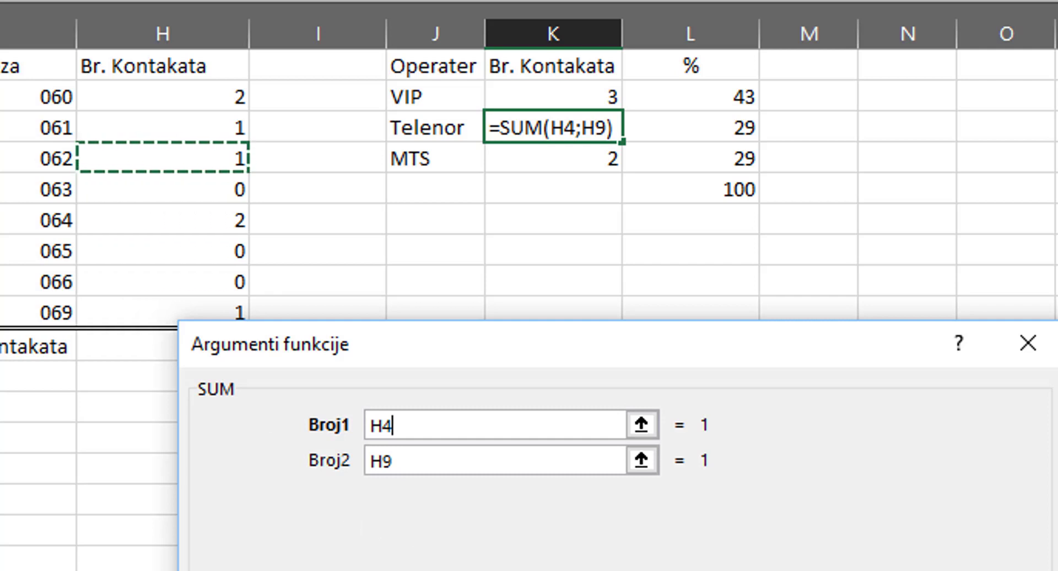
key("Return")
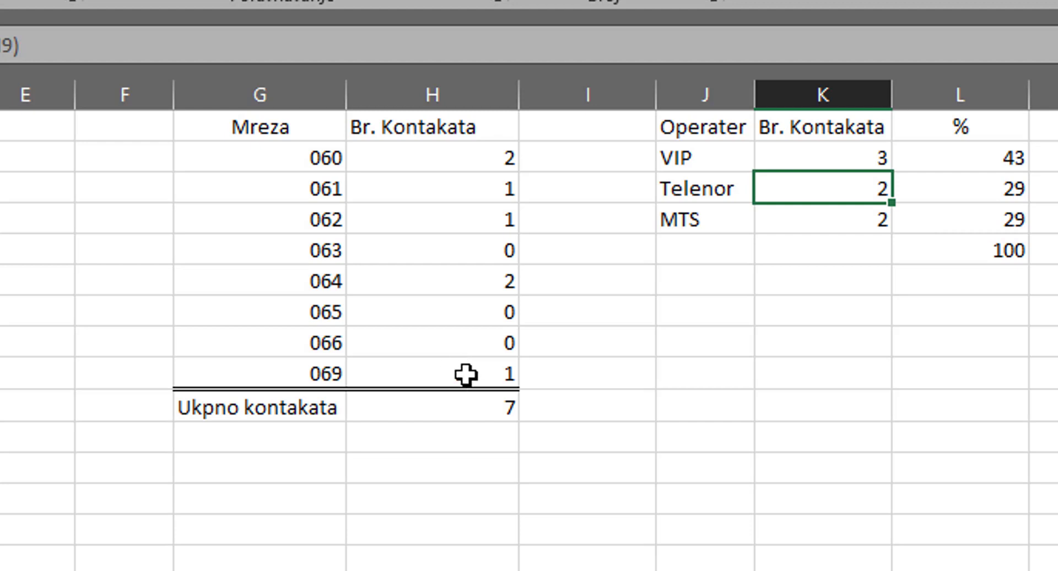
Check the totals and percentages: VIP 43, Telenor 29, MTS 29, summing to 100.
key("Up")
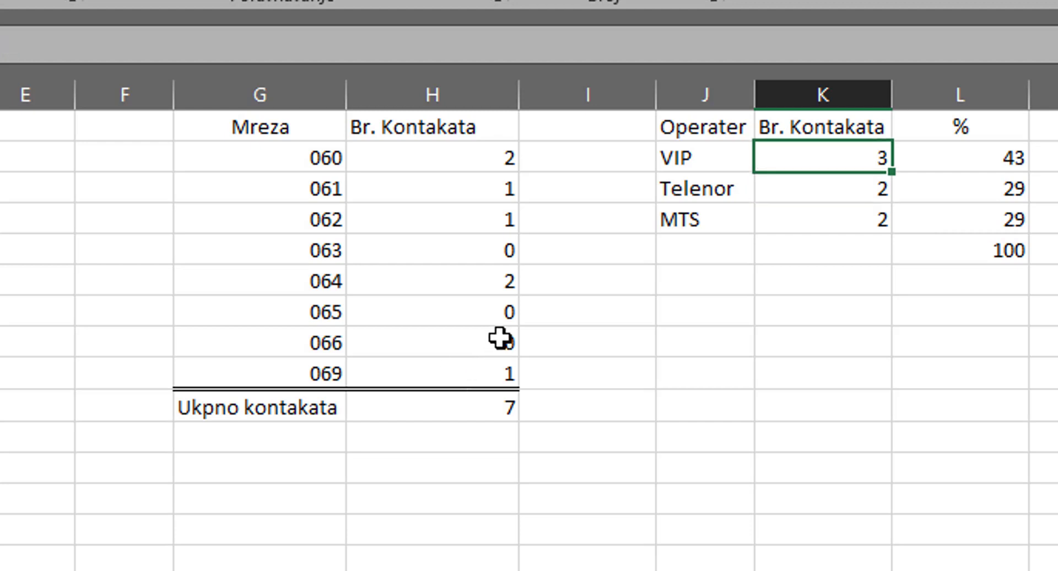
key("Down")
key("Down")
key("Right")
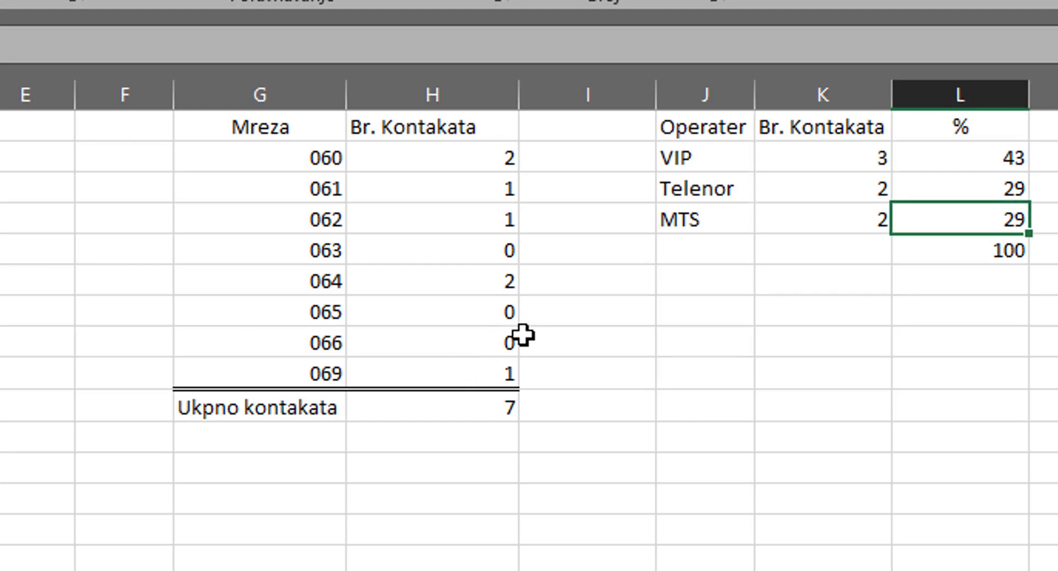
key("Up")
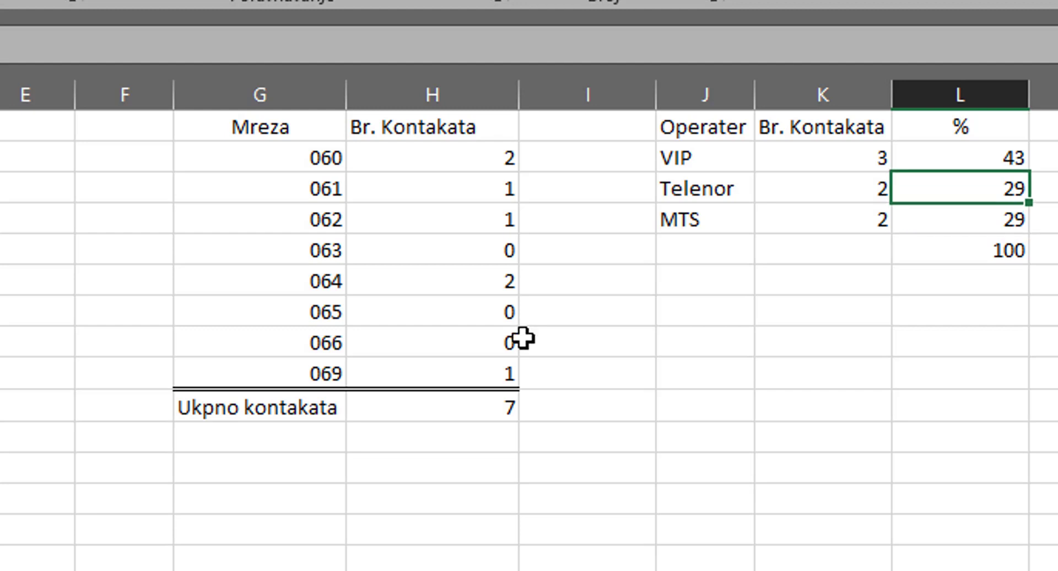
key("Up")
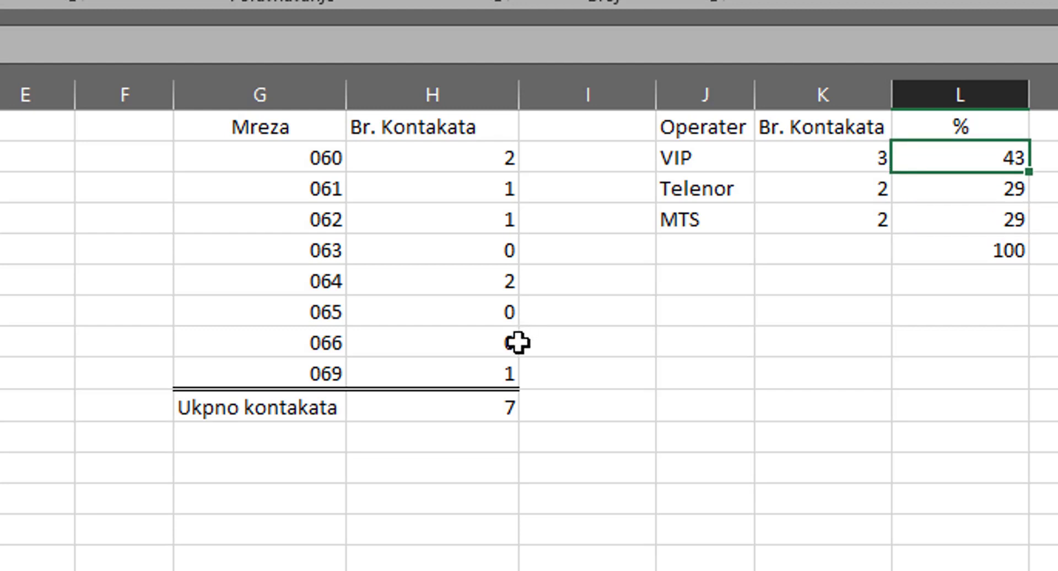
key("Left")
key("Right")
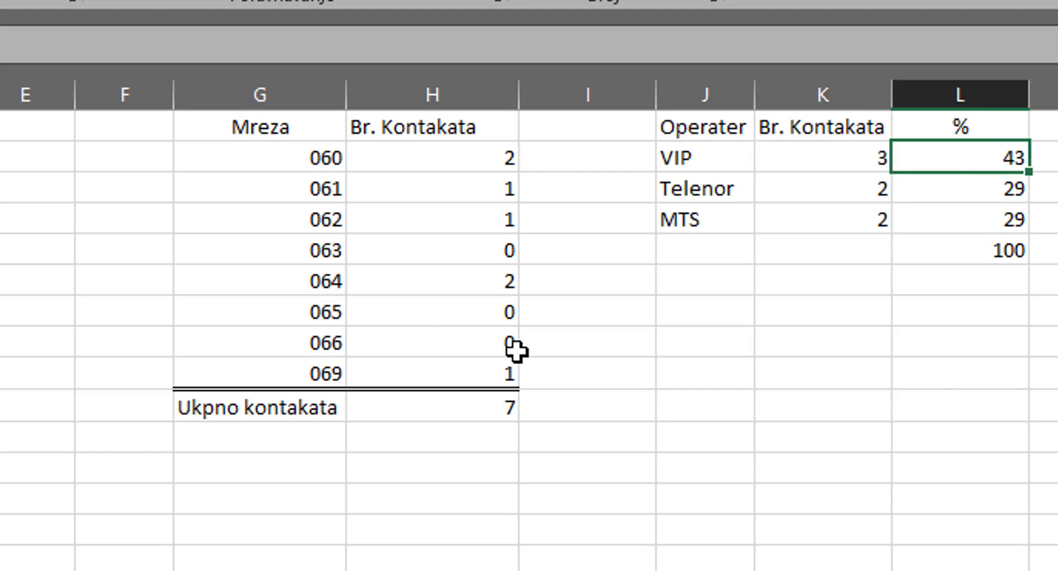
key("Down")
key("Down")
key("Down")
key("Up")
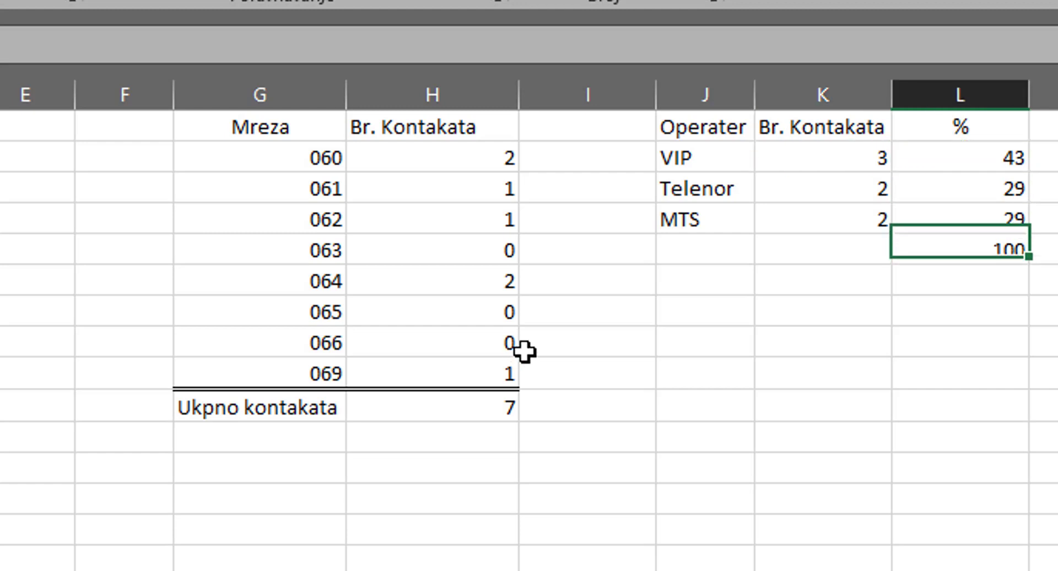
key("Left")
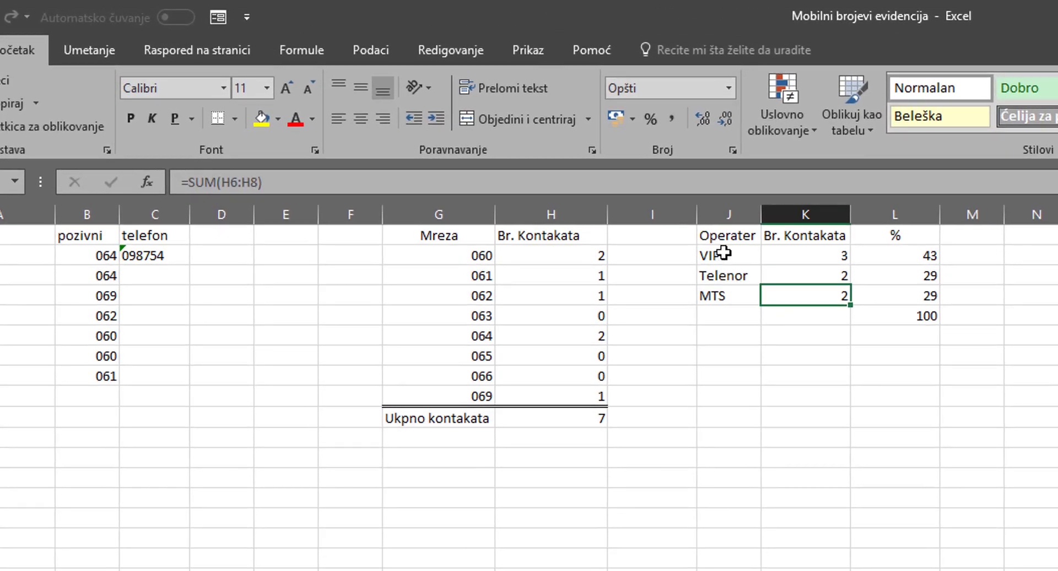
Select operator names J2:J4 plus percentages L2:L4, then bring up the Umetanje (Insert) commands.
left_click_drag(724, 253, 713, 296)
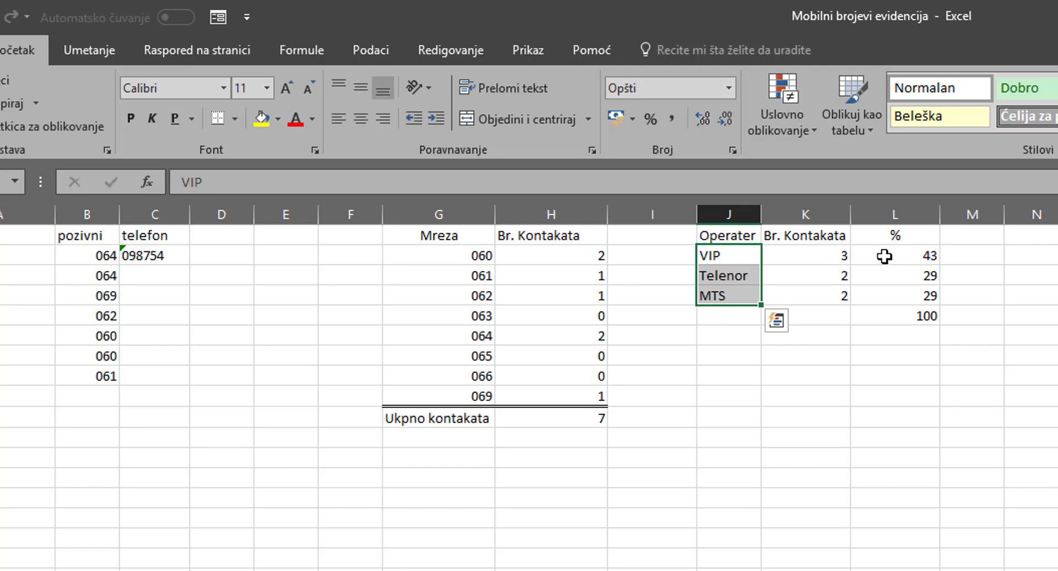
left_click_drag(885, 256, 873, 293)
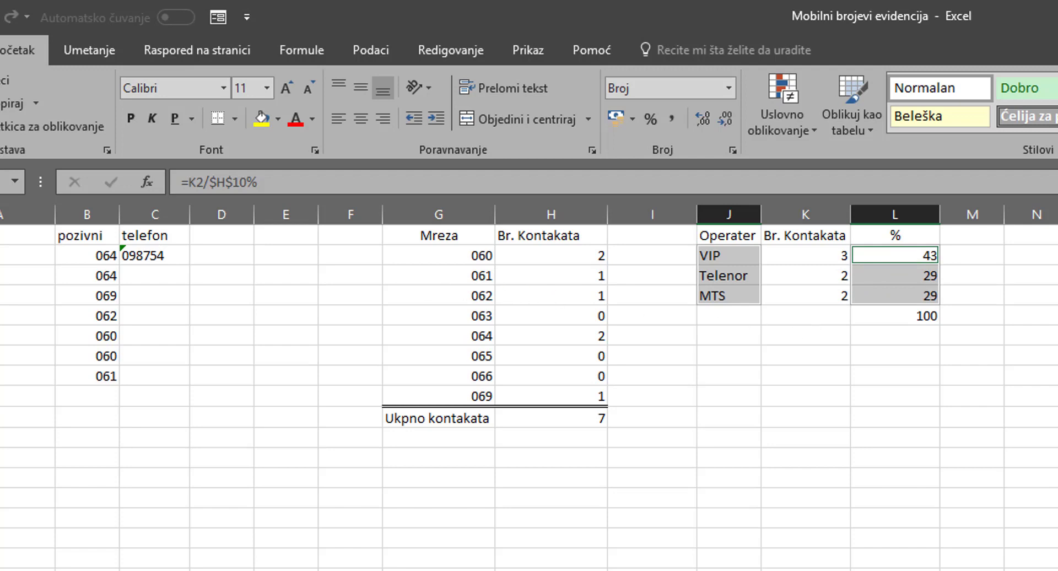
left_click(74, 47)
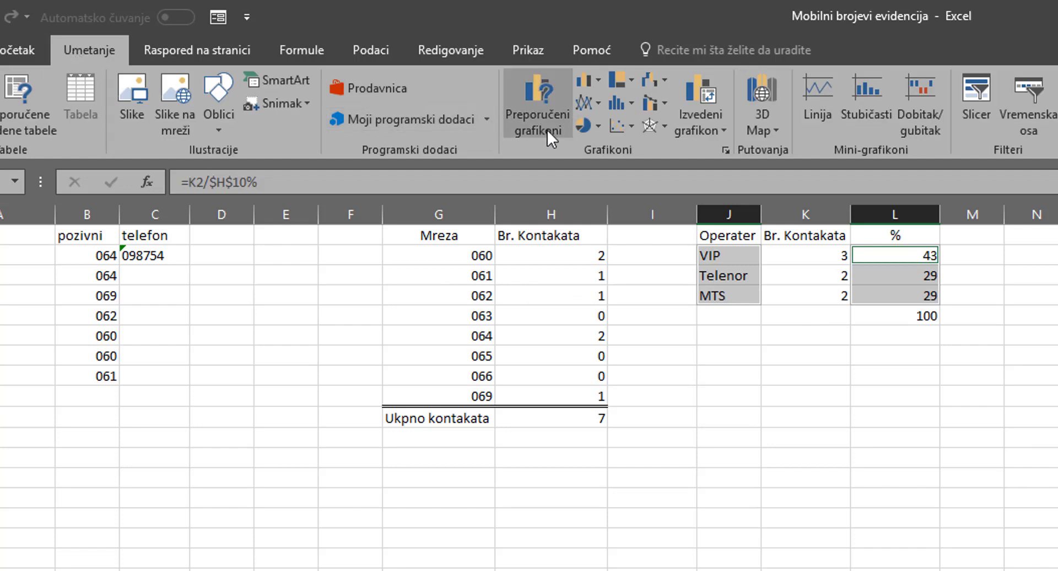
Insert a 3-D pie chart of operator shares using the third style with slice percentage labels.
left_click(585, 127)
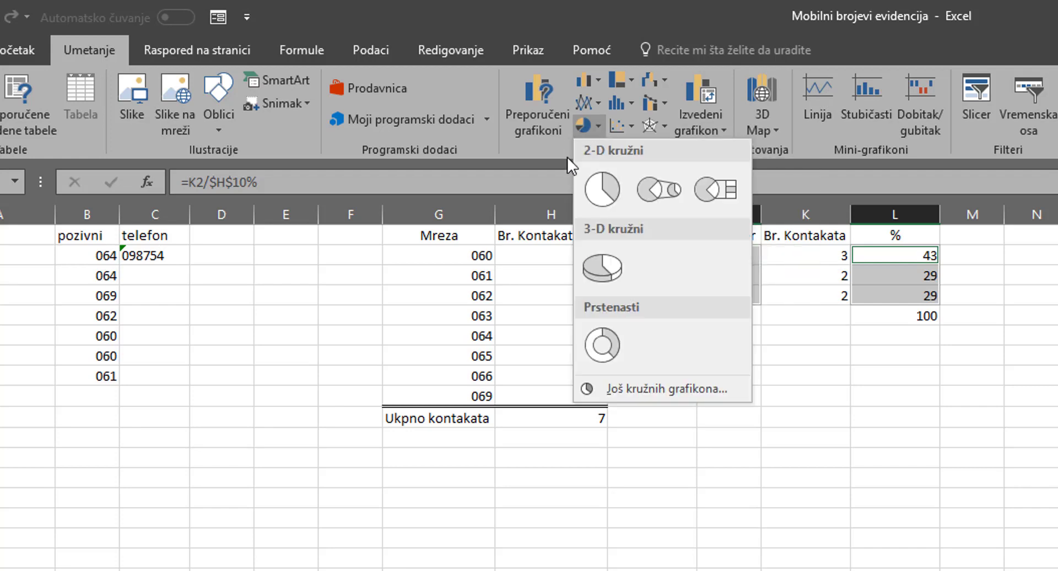
left_click(608, 259)
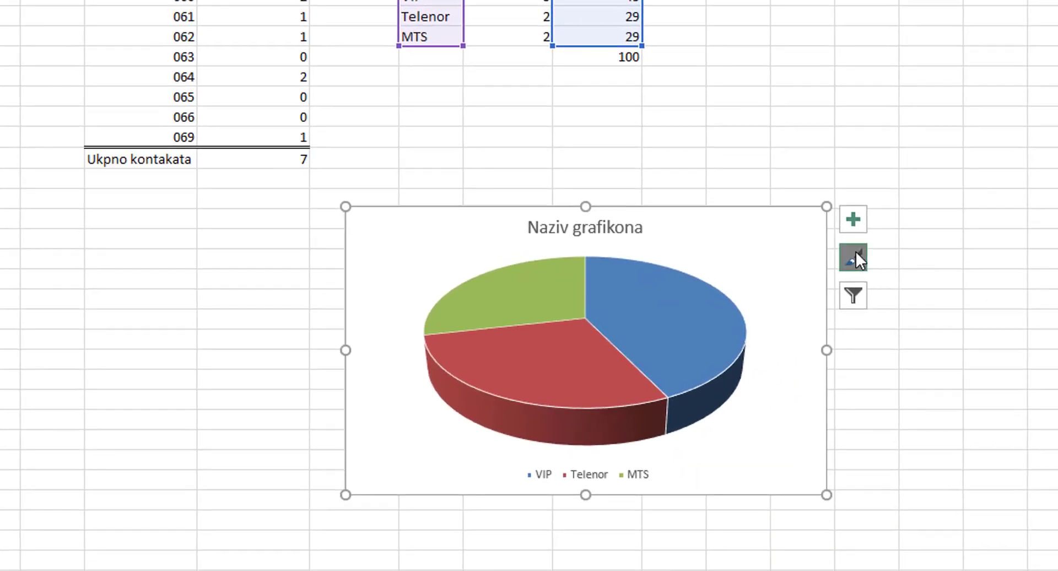
left_click(856, 252)
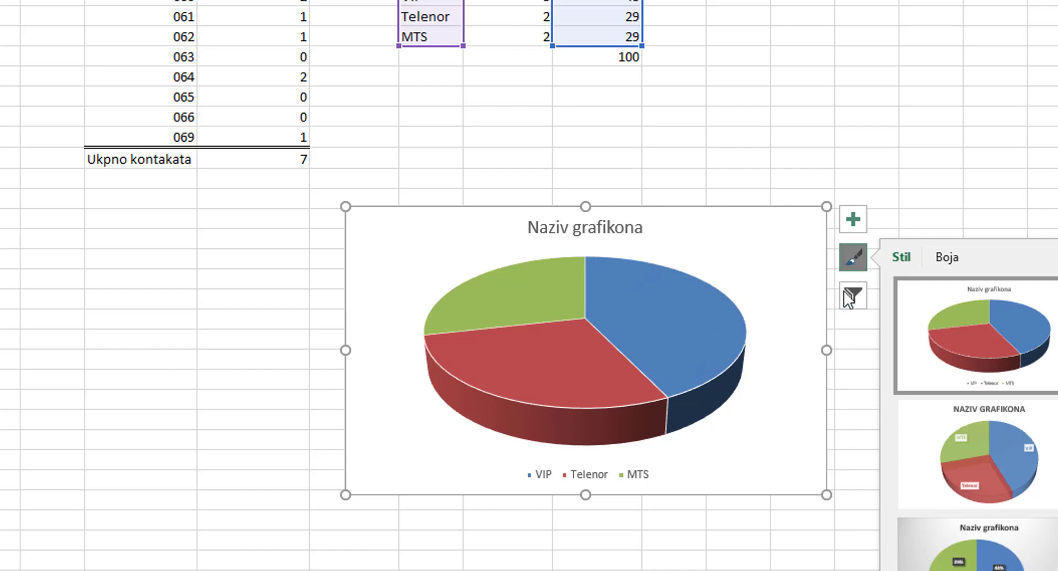
left_click(989, 568)
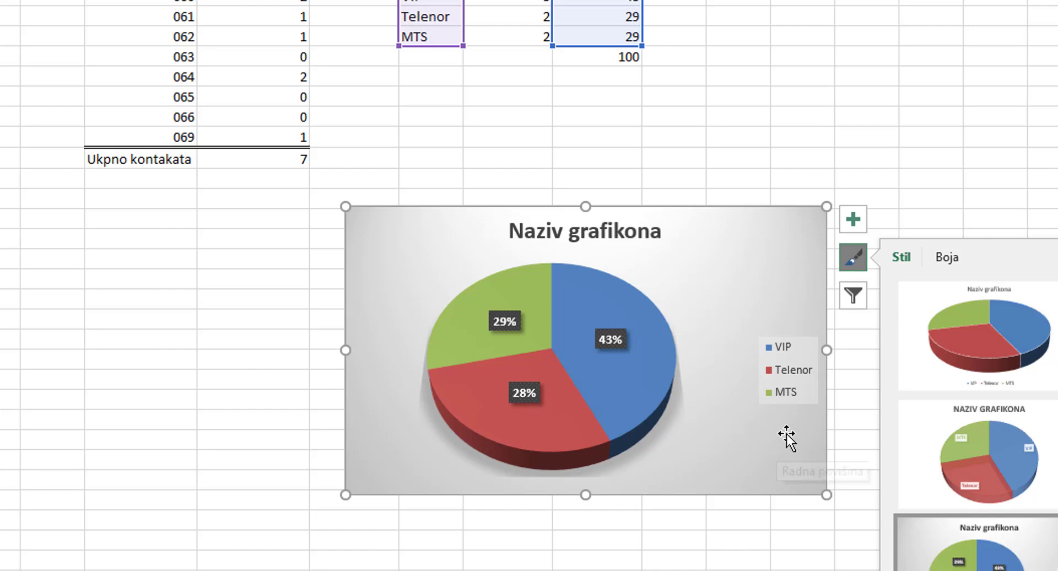
key("Escape")
key("Escape")
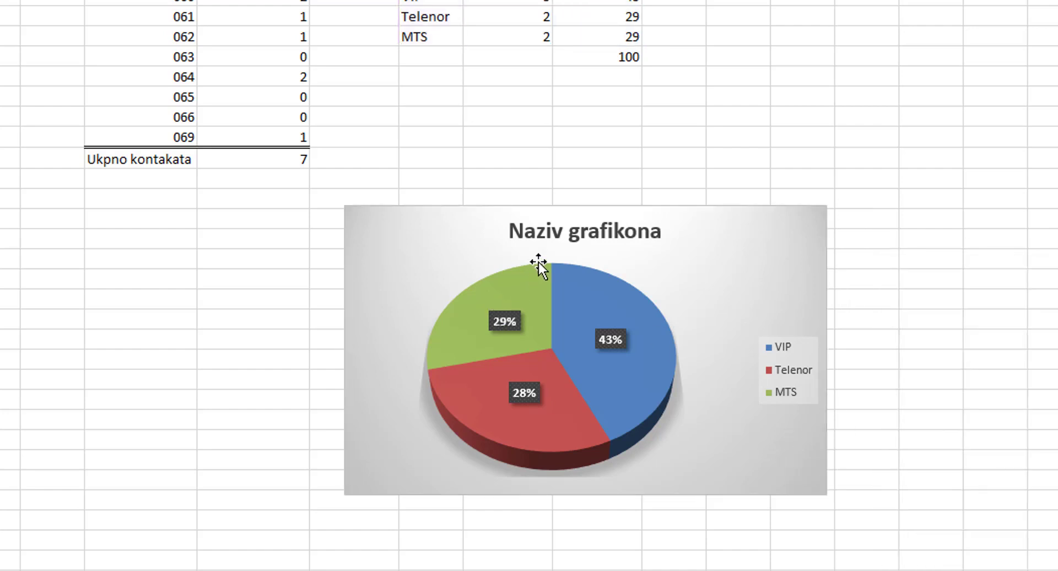
Replace the chart title 'Naziv grafikona' with 'Kontakti po operaterima'.
left_click(547, 237)
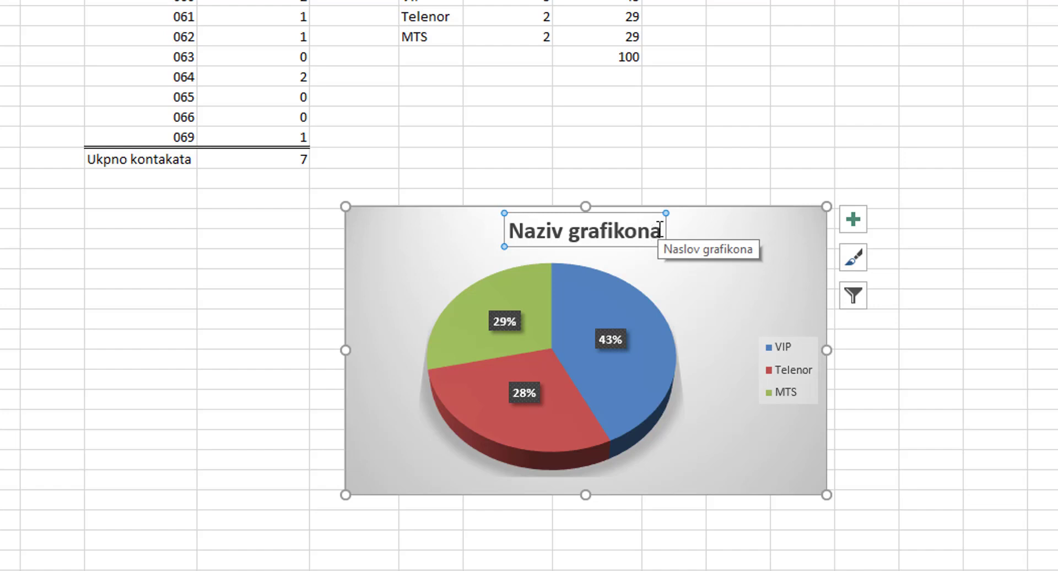
left_click_drag(660, 229, 492, 206)
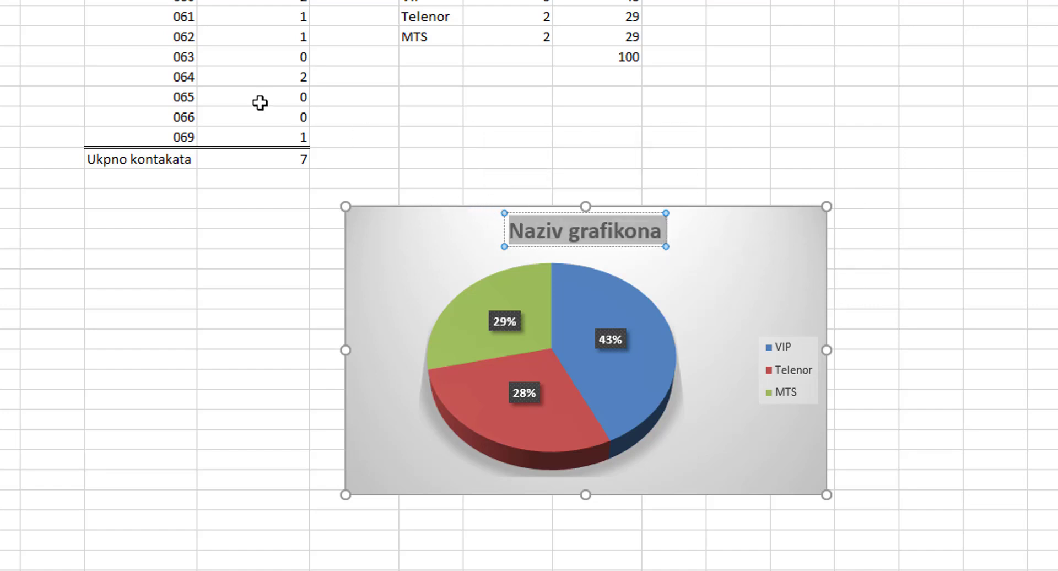
type("Ko")
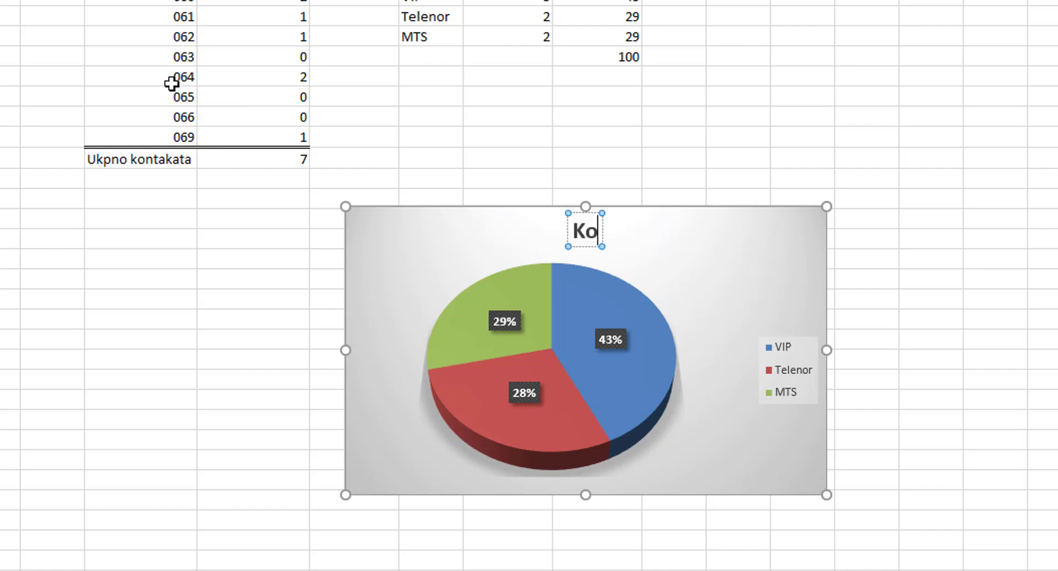
type("ntakt")
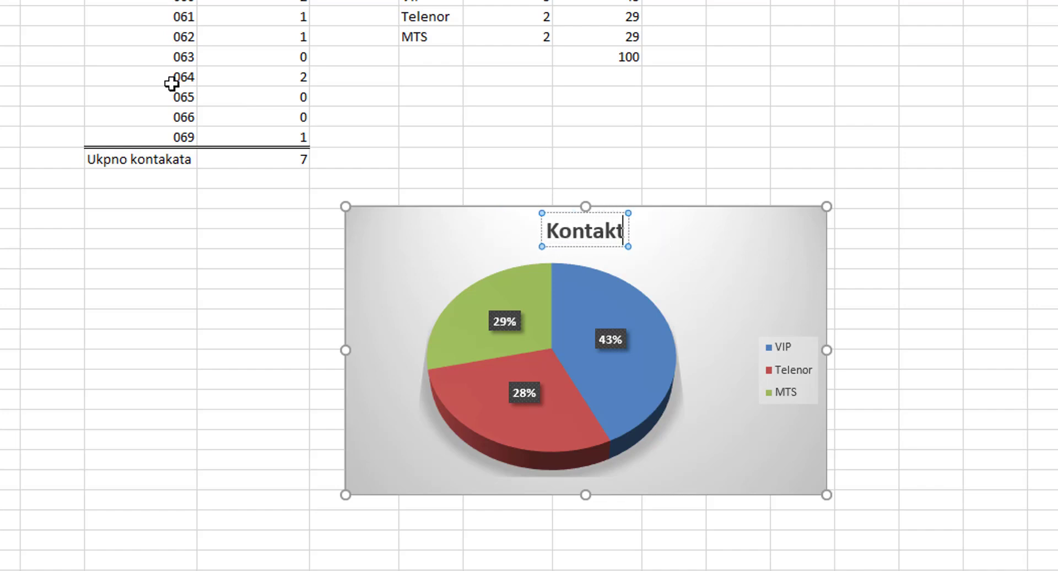
type("i p")
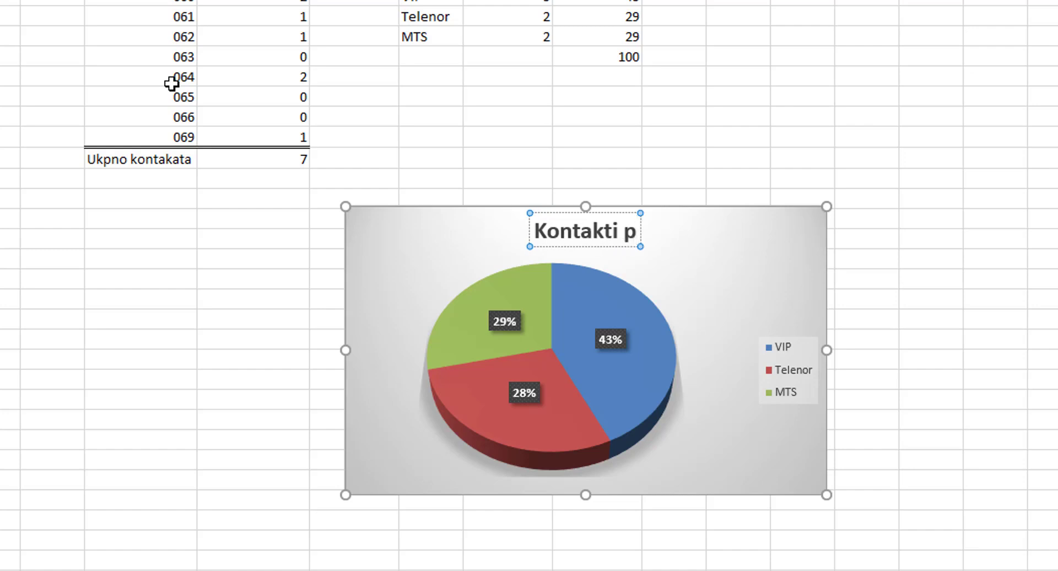
type("o o")
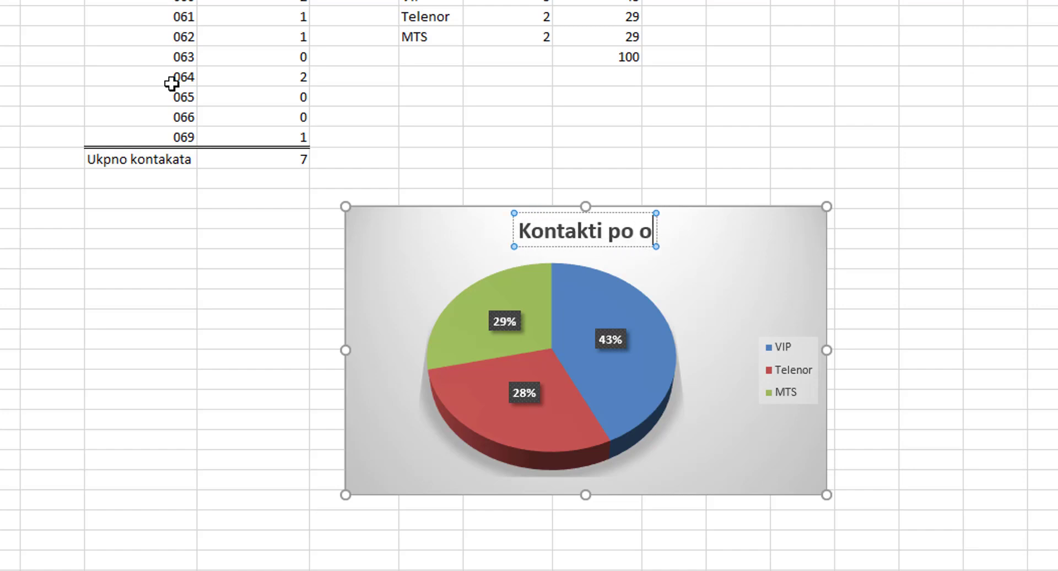
type("perat")
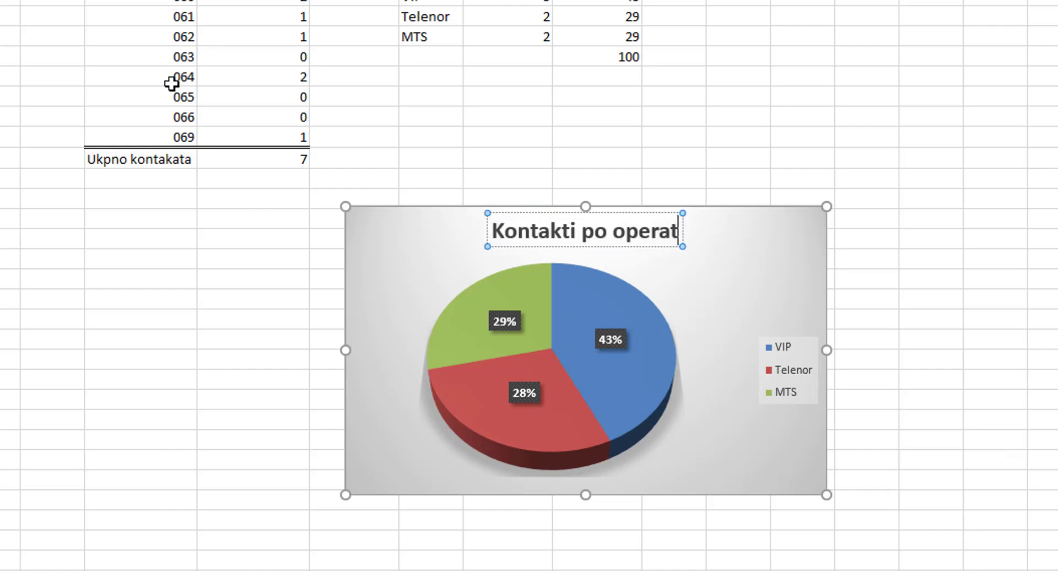
type("erima")
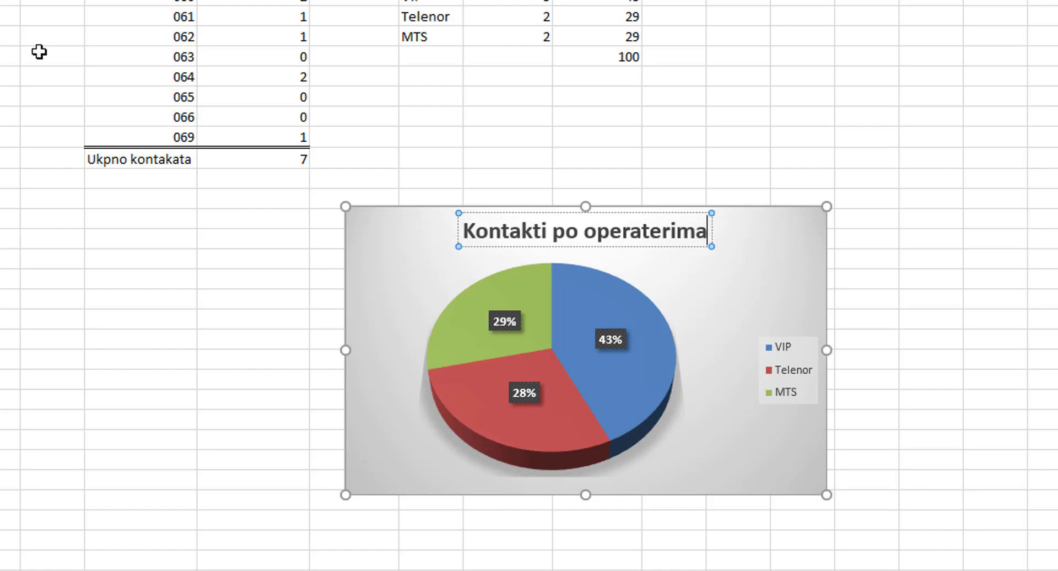
left_click(366, 411)
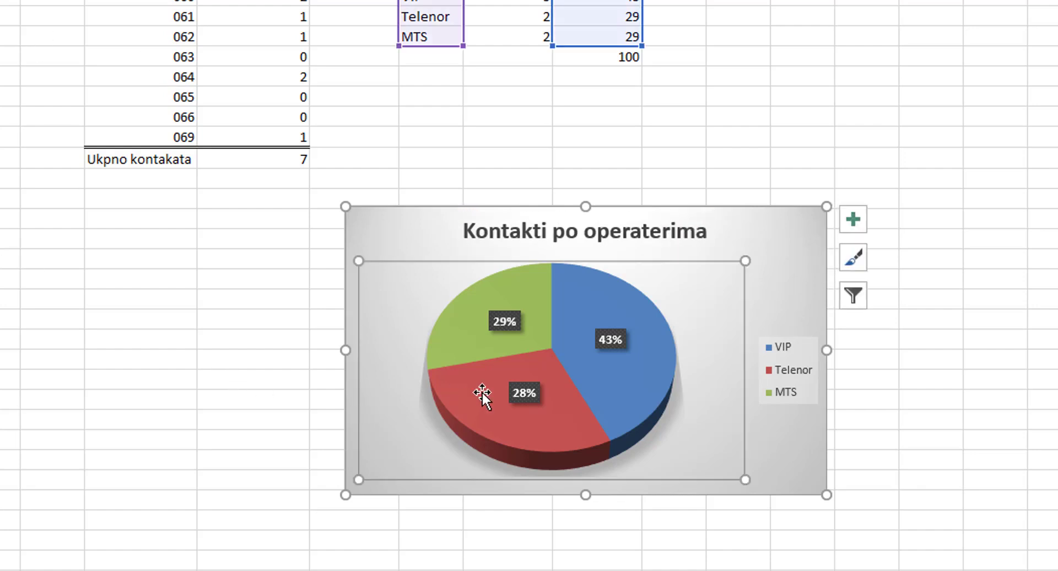
left_click(771, 281)
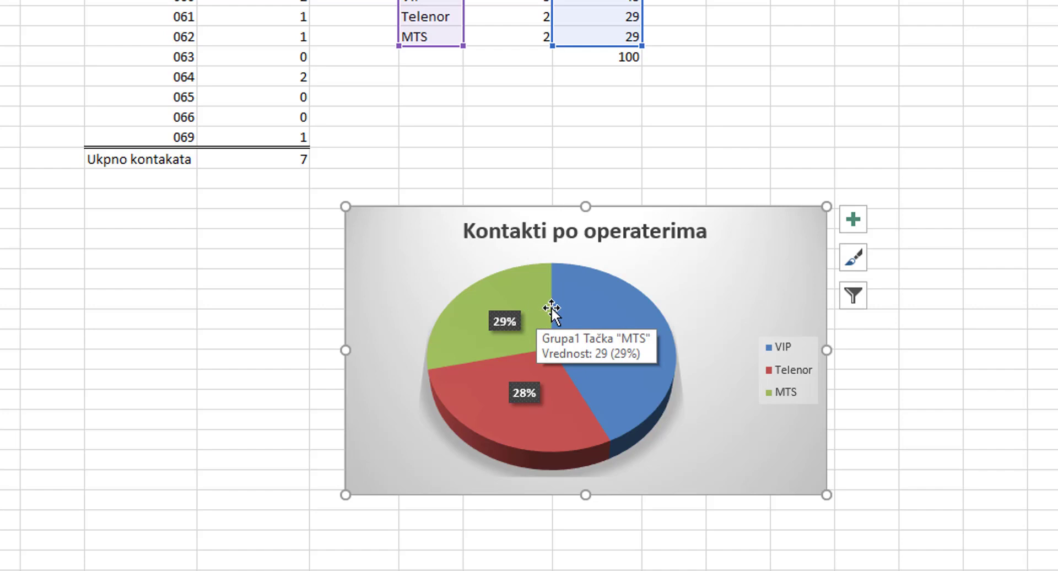
mouse_move(676, 374)
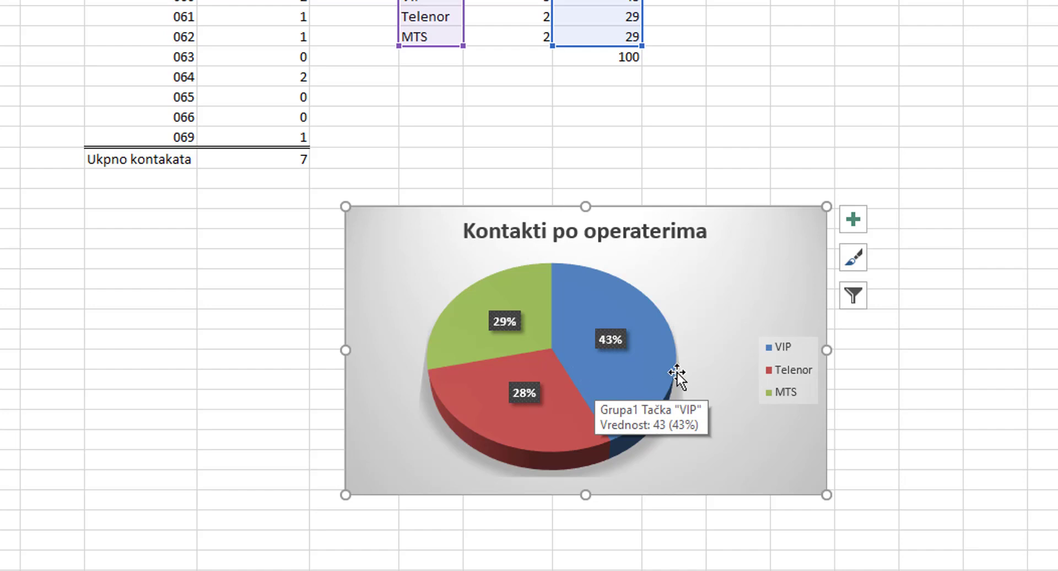
left_click(930, 358)
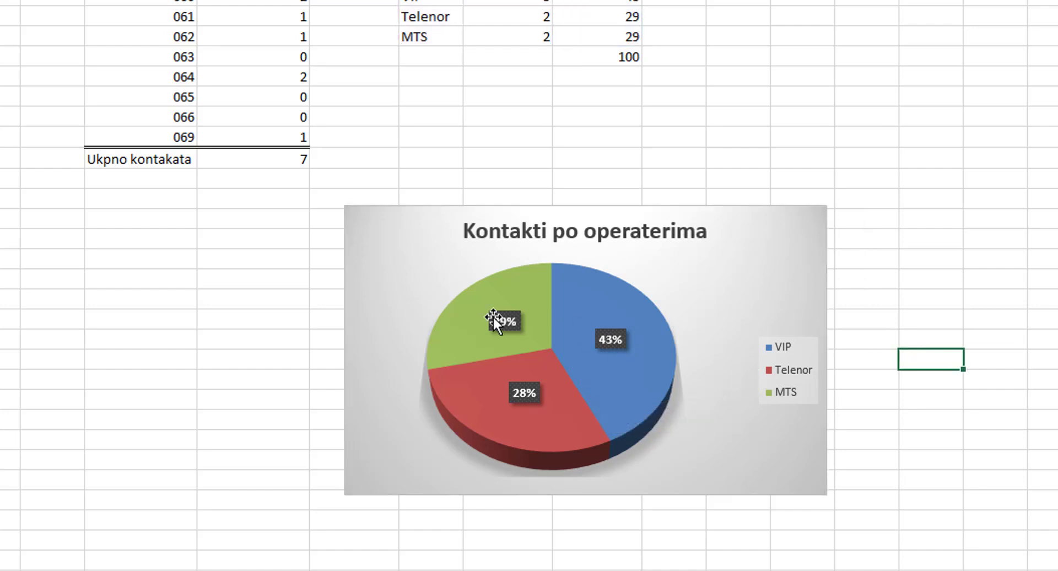
mouse_move(496, 319)
left_click(400, 323)
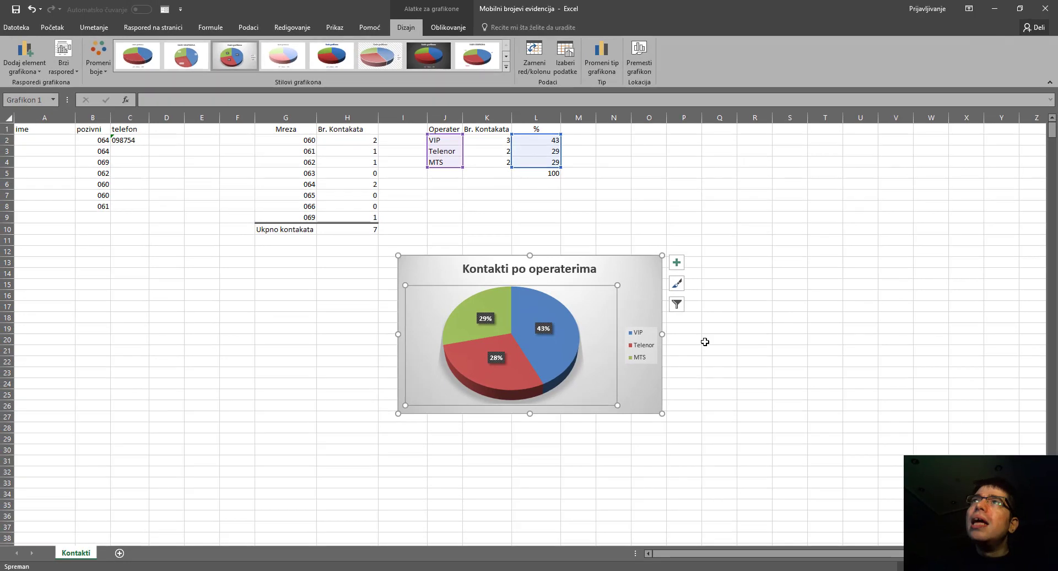
left_click(705, 342)
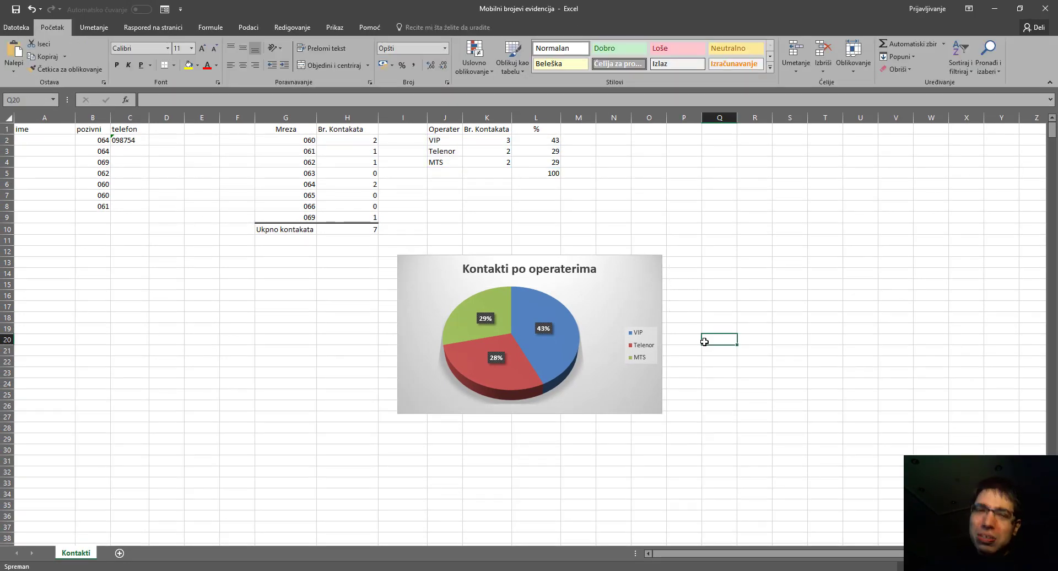